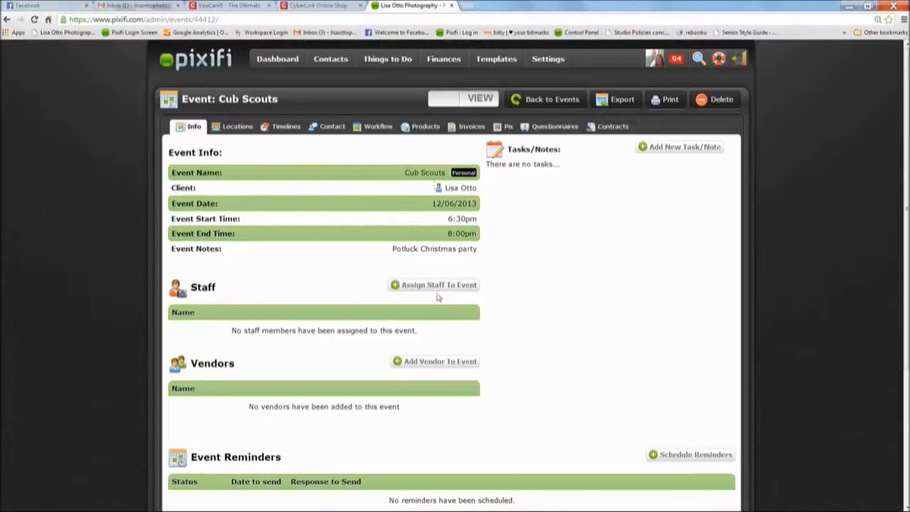
# - Put the Cub Scouts event into editing mode and save its details
pyautogui.click(478, 101)
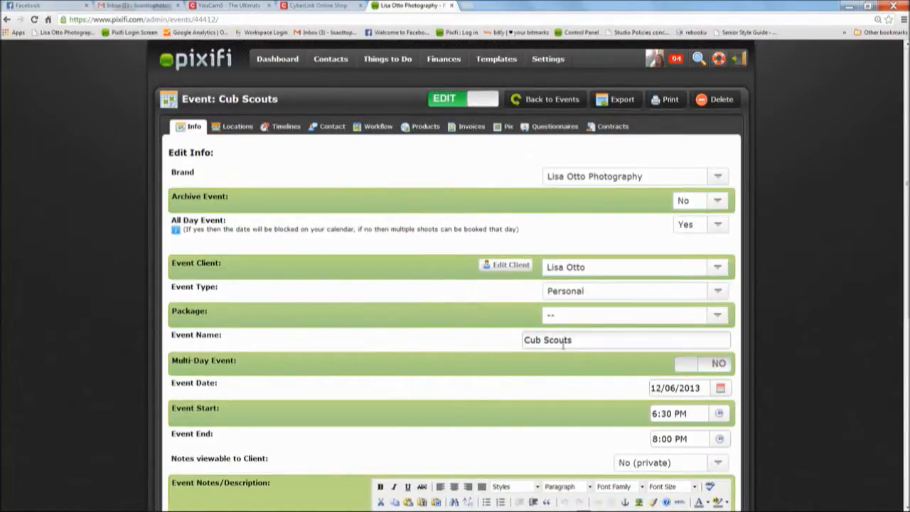
pyautogui.scroll(-1, 386, 336)
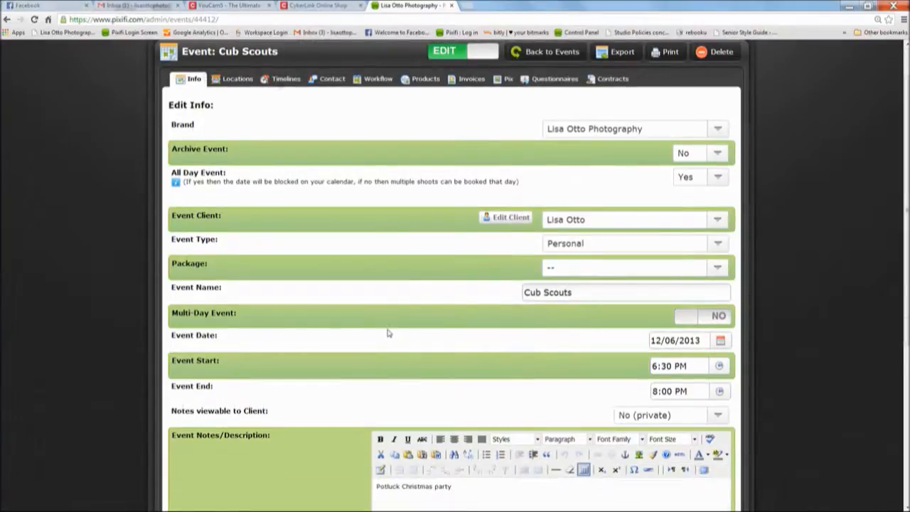
pyautogui.scroll(-5, 339, 338)
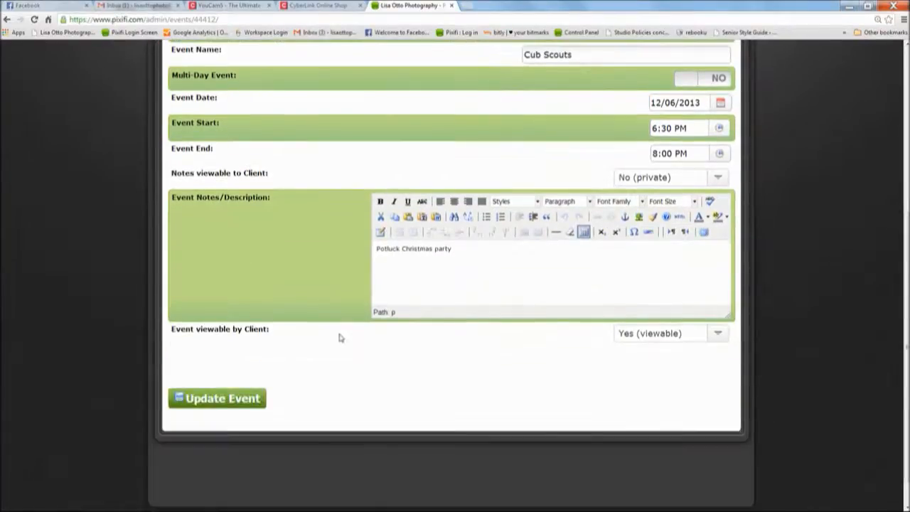
pyautogui.click(261, 399)
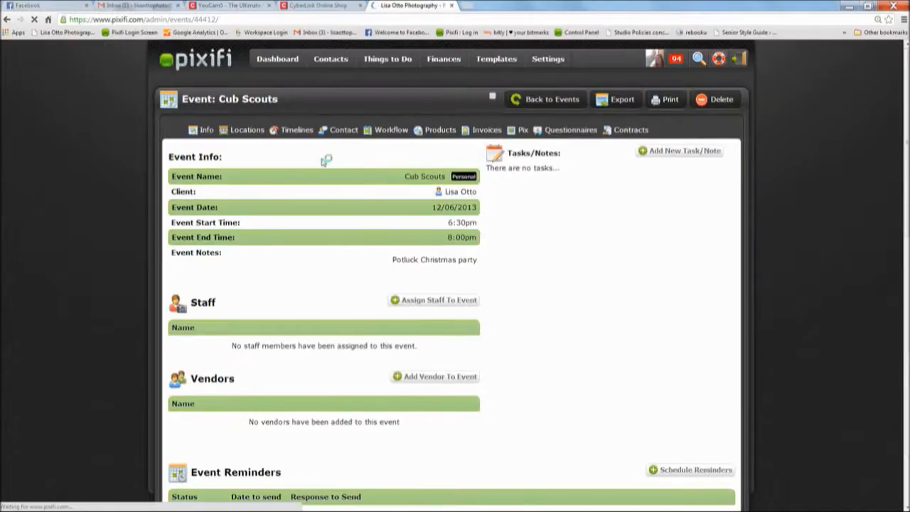
# - Open a blank add-location form on the Locations tab, leaving the master location unchosen
pyautogui.click(239, 127)
pyautogui.click(205, 192)
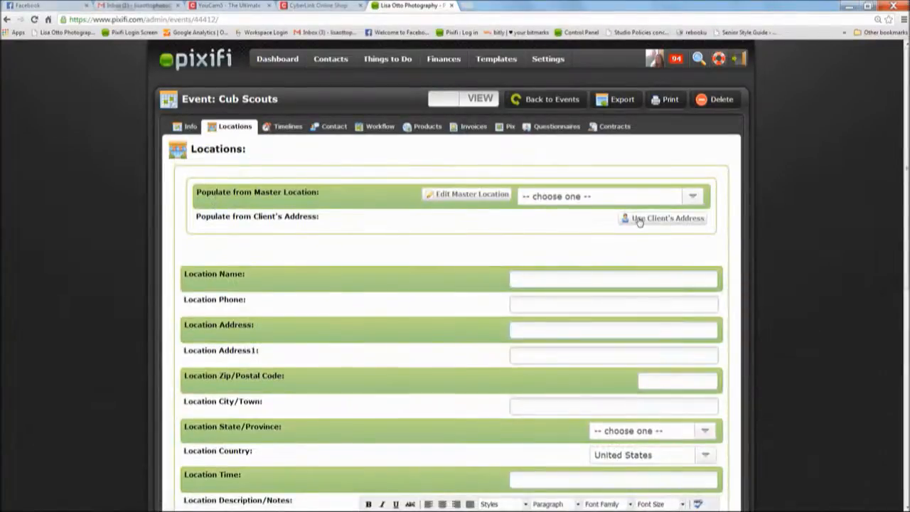
pyautogui.click(601, 198)
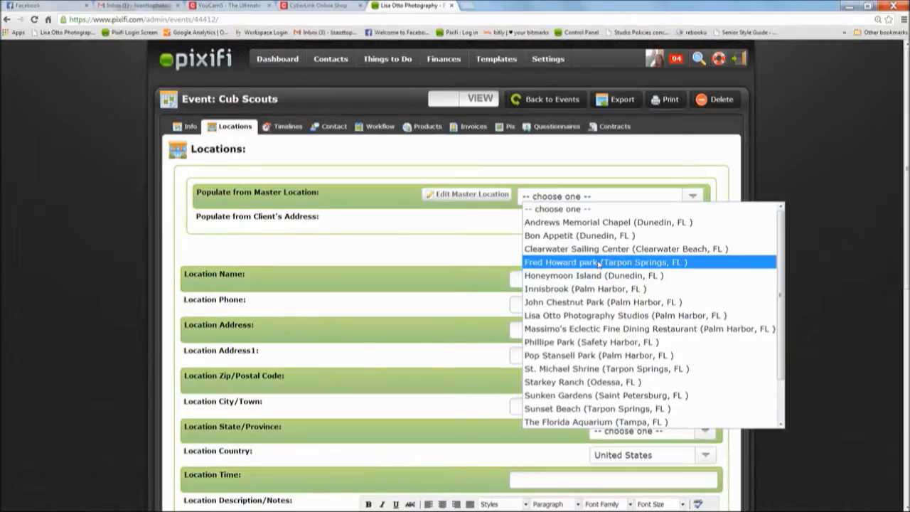
pyautogui.click(491, 249)
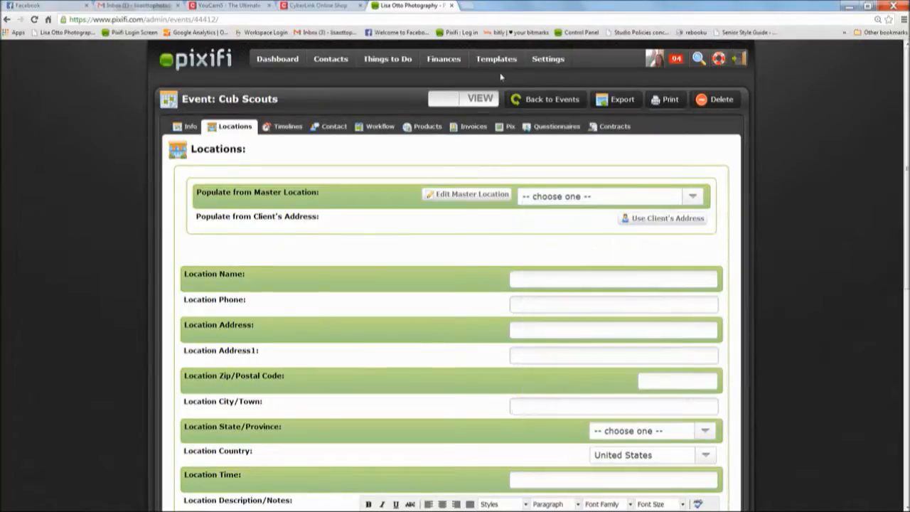
pyautogui.moveTo(501, 66)
# - Associate the Portrait workflow with the event, then view its still-empty Products list
pyautogui.click(288, 126)
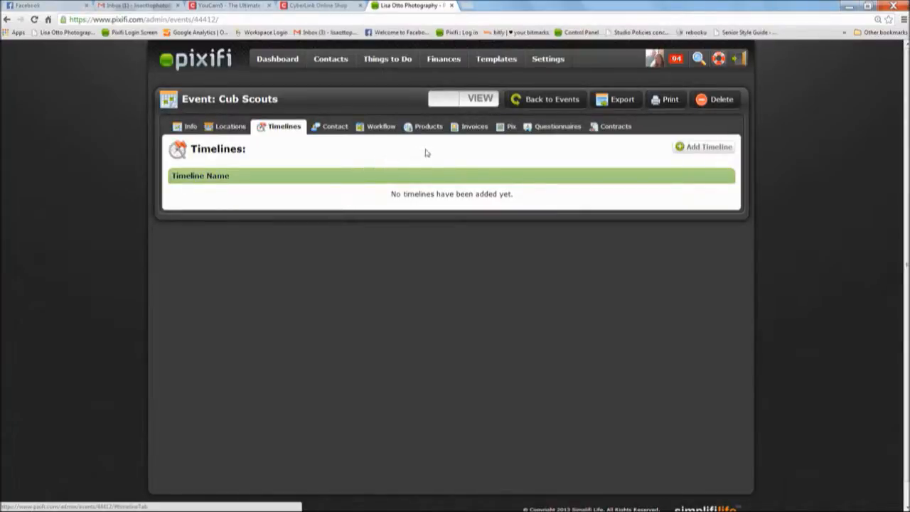
pyautogui.click(385, 129)
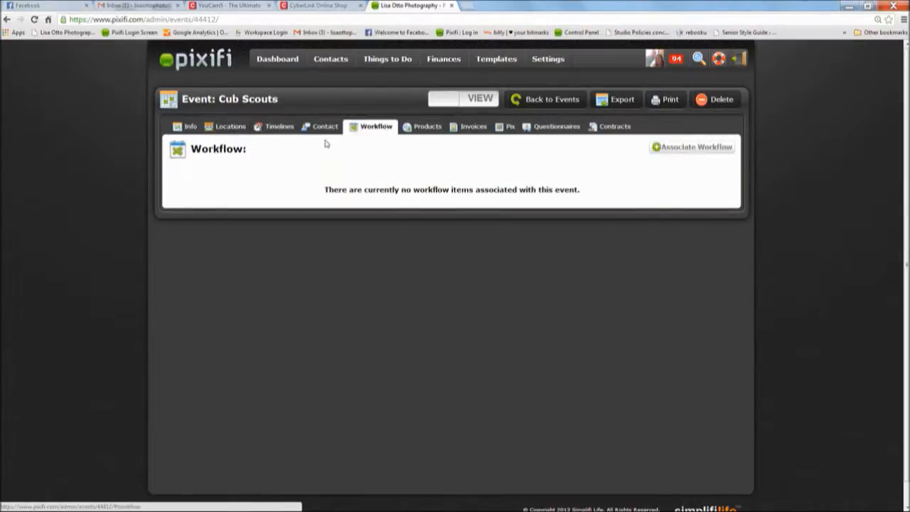
pyautogui.click(665, 148)
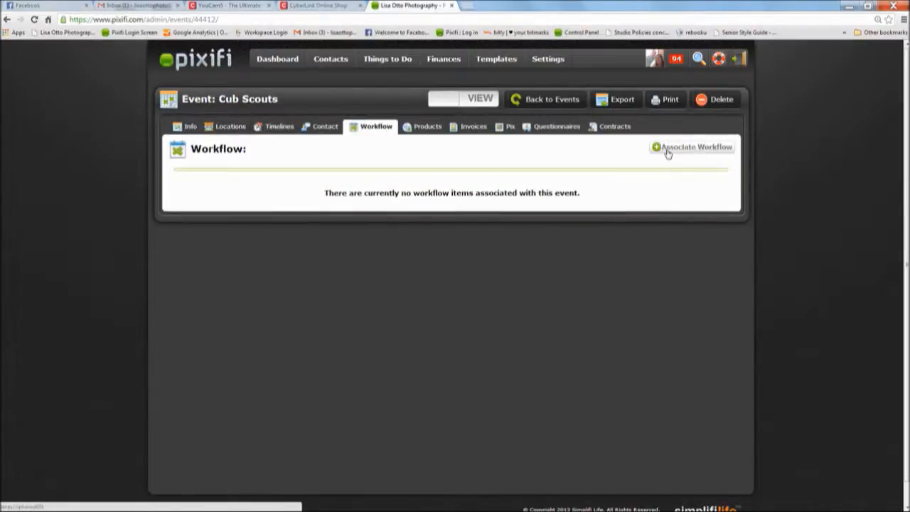
pyautogui.click(381, 193)
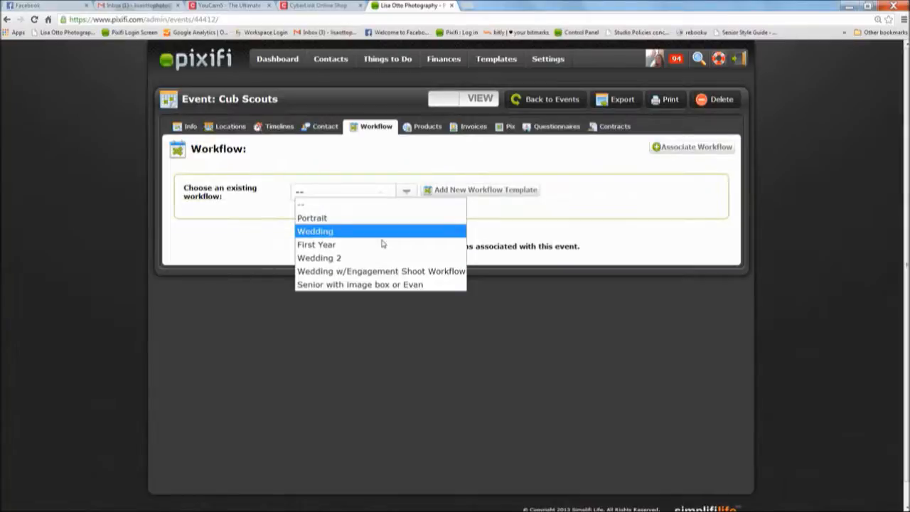
pyautogui.click(347, 218)
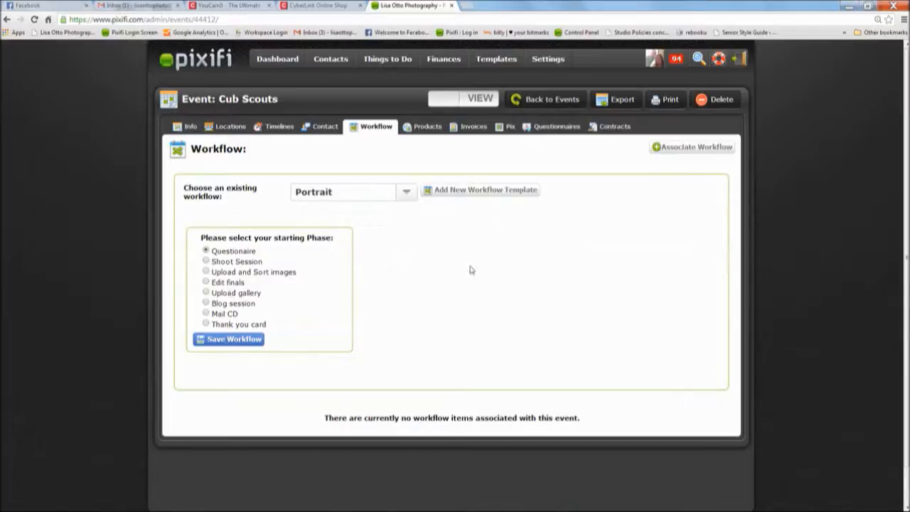
pyautogui.click(427, 127)
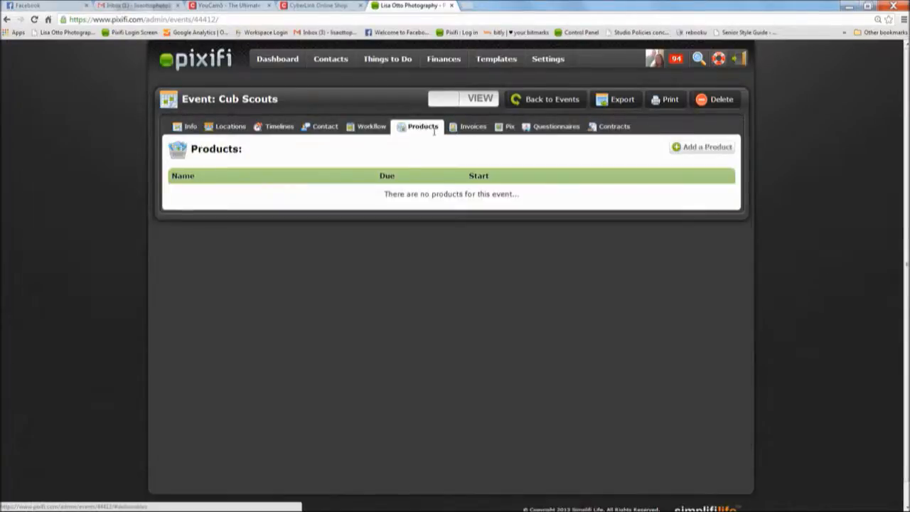
# - Create a new event invoice auto-populated from the Senior Session (2013) package
pyautogui.click(475, 127)
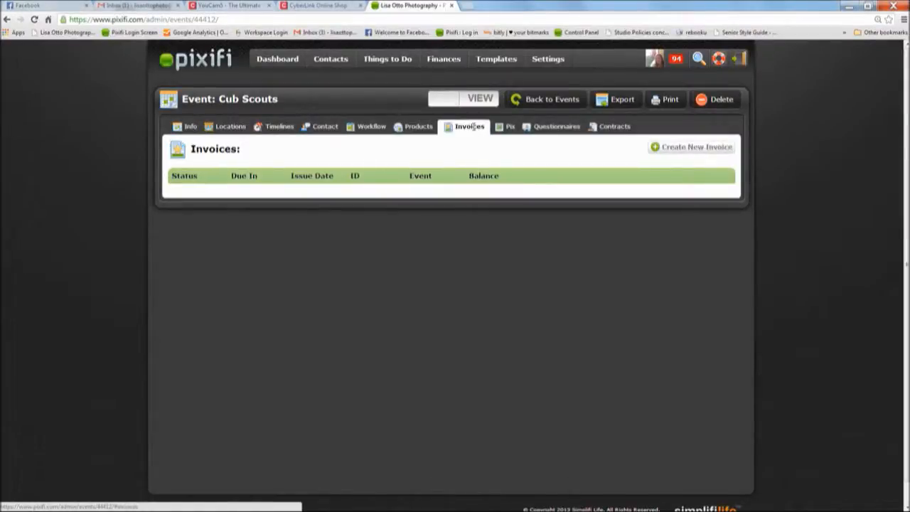
pyautogui.click(697, 151)
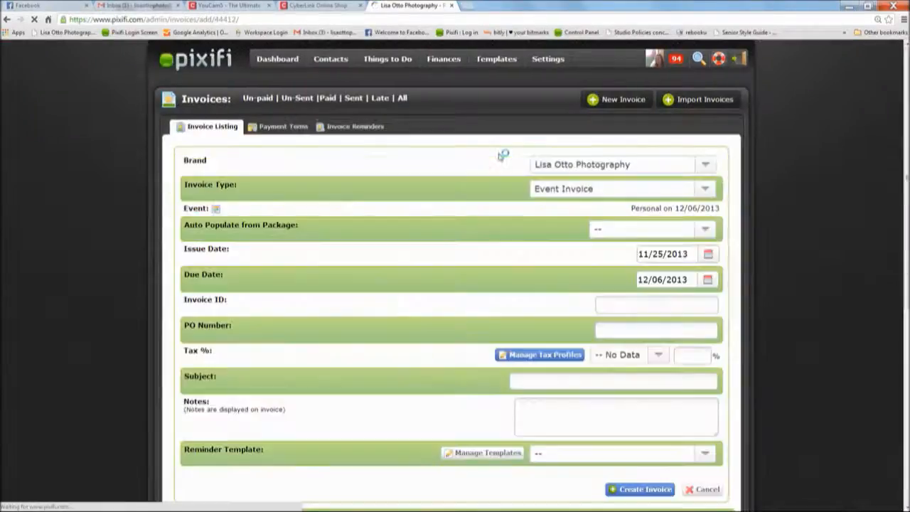
pyautogui.click(637, 229)
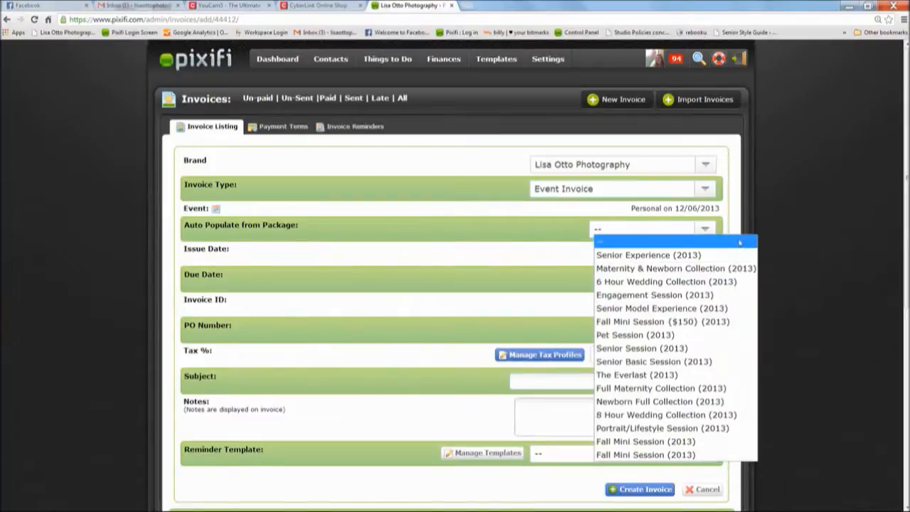
pyautogui.scroll(-1, 704, 235)
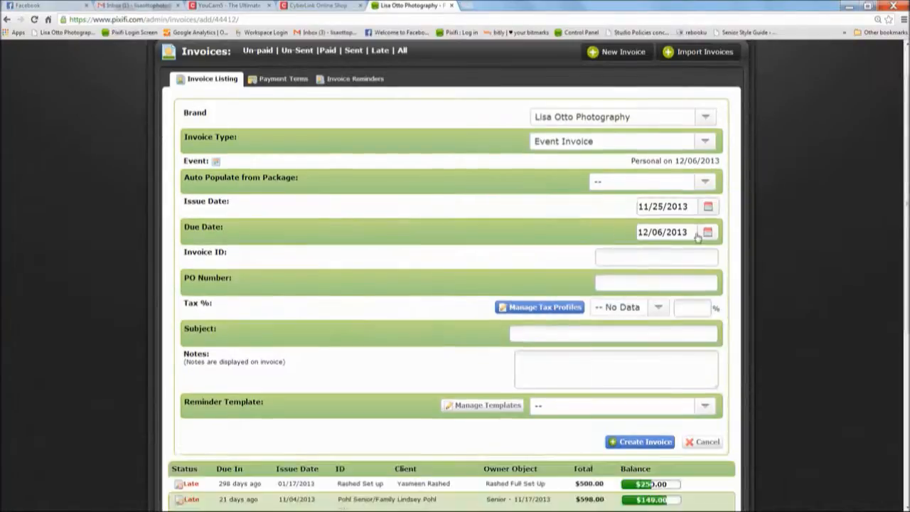
pyautogui.click(656, 187)
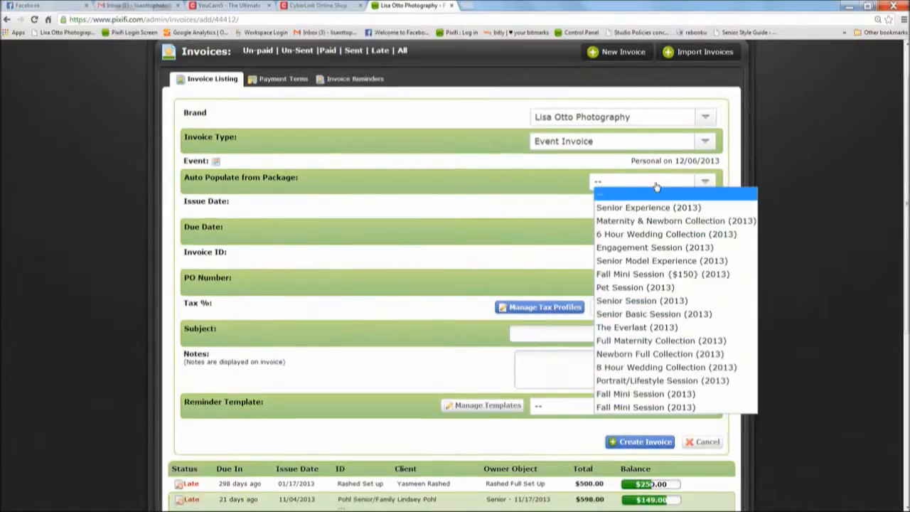
pyautogui.click(639, 300)
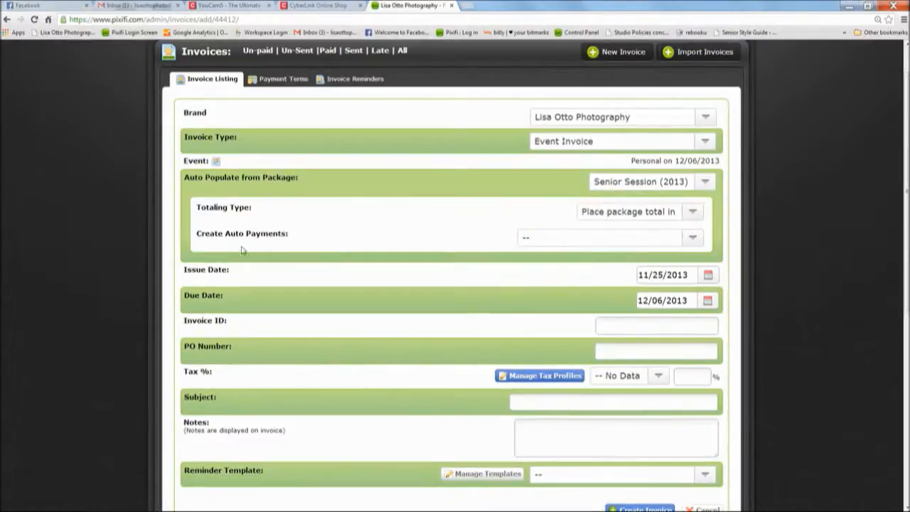
# - Set the invoice's automatic payment schedule to 50% deposit
pyautogui.click(592, 240)
pyautogui.click(591, 240)
pyautogui.scroll(1, 583, 246)
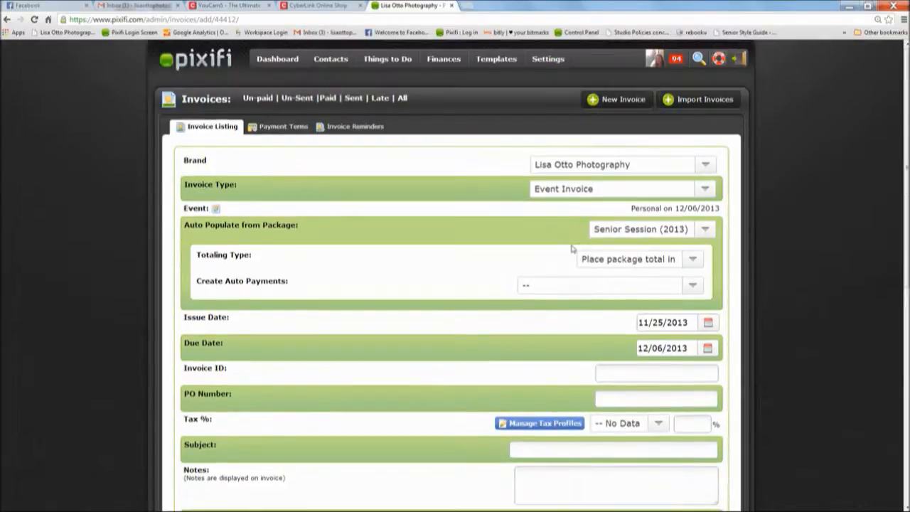
pyautogui.moveTo(446, 64)
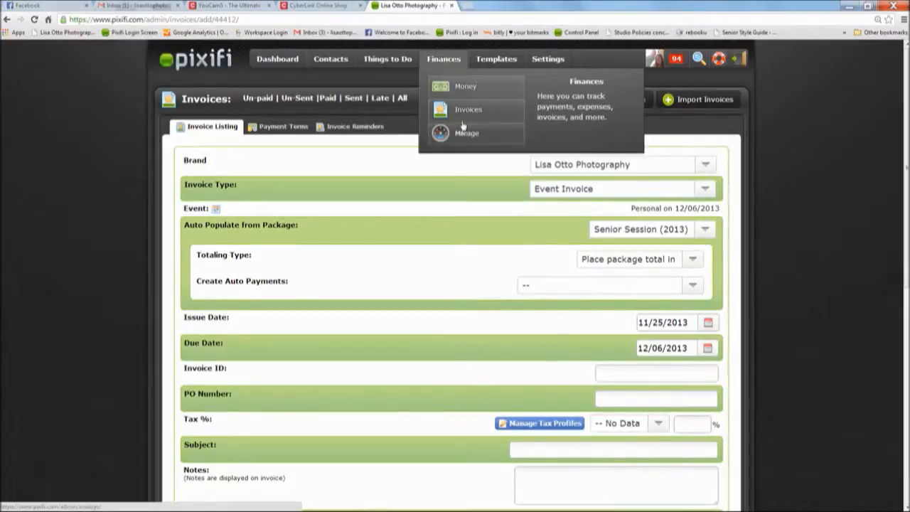
pyautogui.click(573, 288)
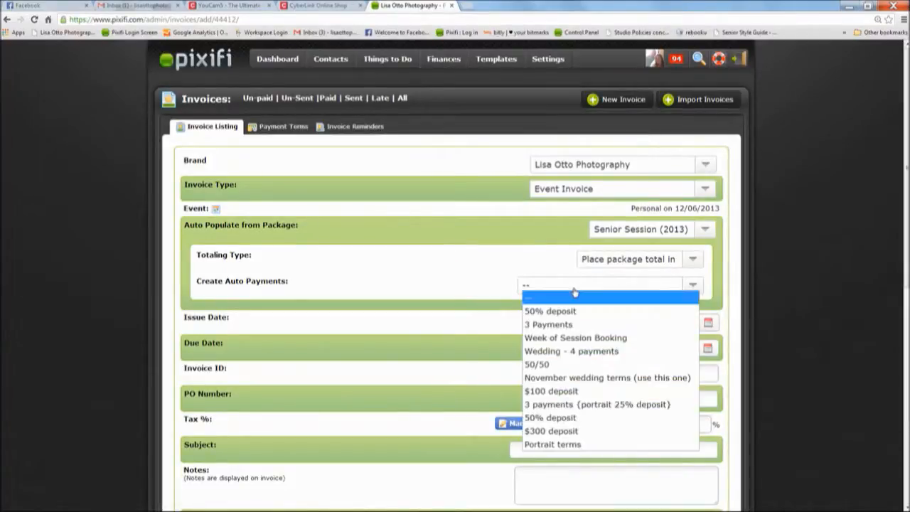
pyautogui.click(578, 312)
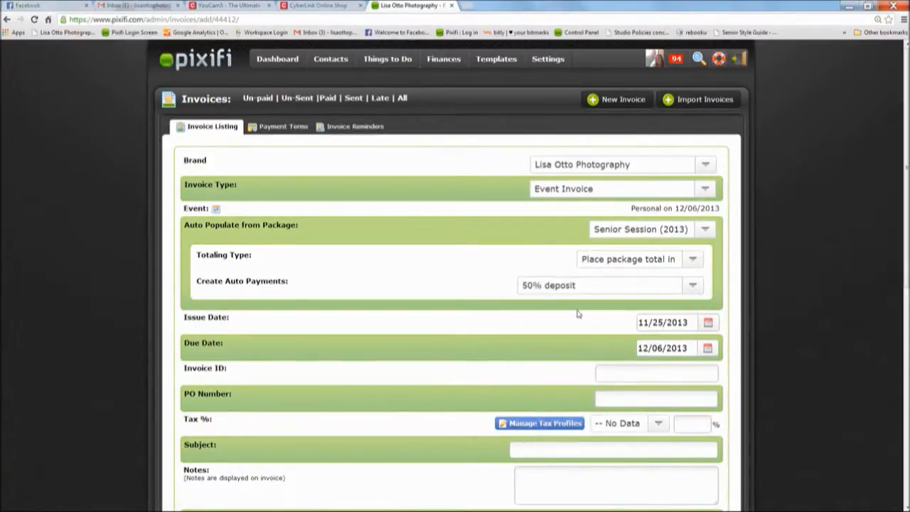
pyautogui.scroll(-1, 441, 316)
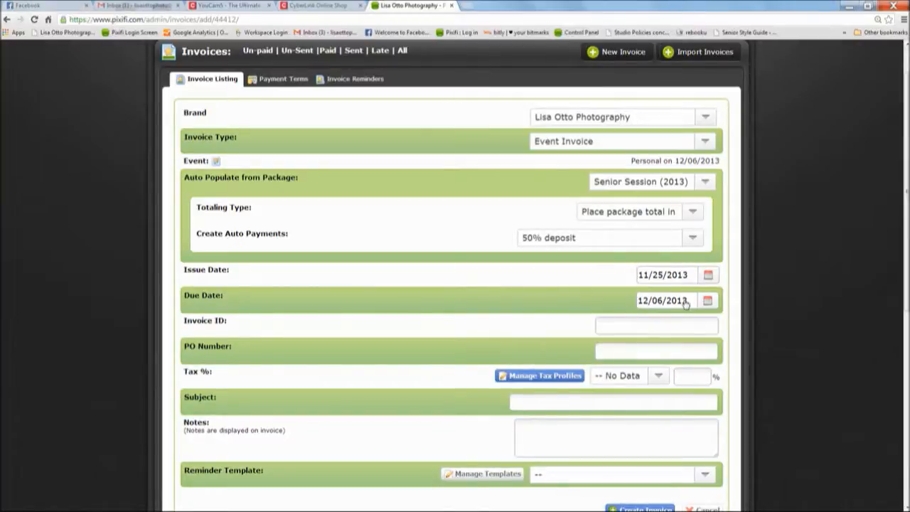
# - Keep the 12/06/2013 due date and enter 'Test Invoice' as the invoice ID
pyautogui.click(708, 302)
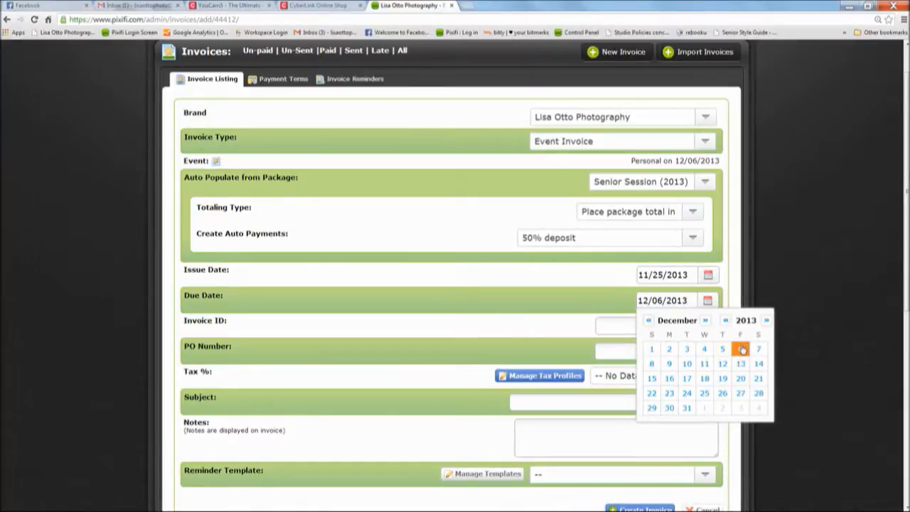
pyautogui.click(742, 349)
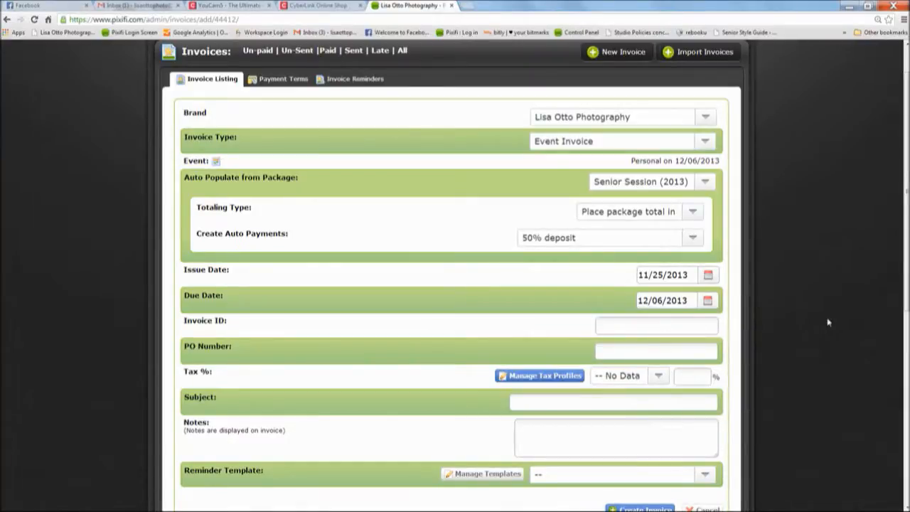
pyautogui.write('Test')
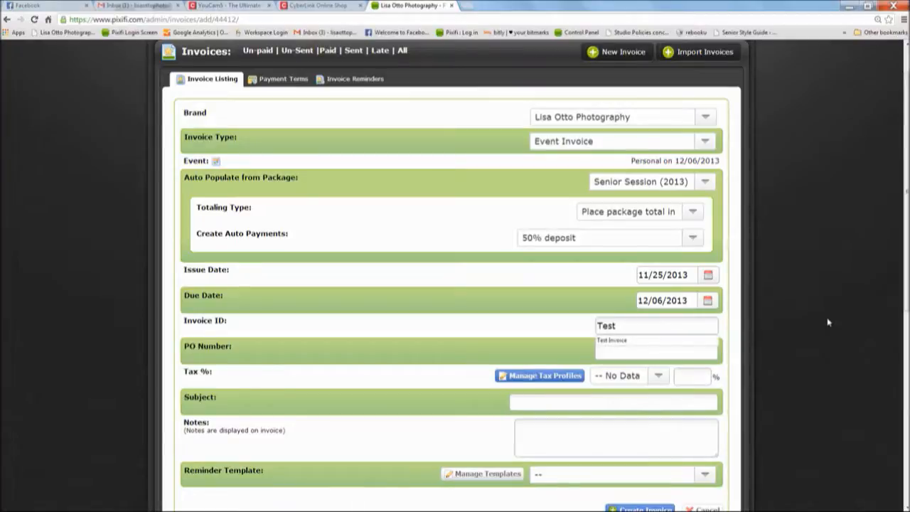
pyautogui.write(' Invoie')
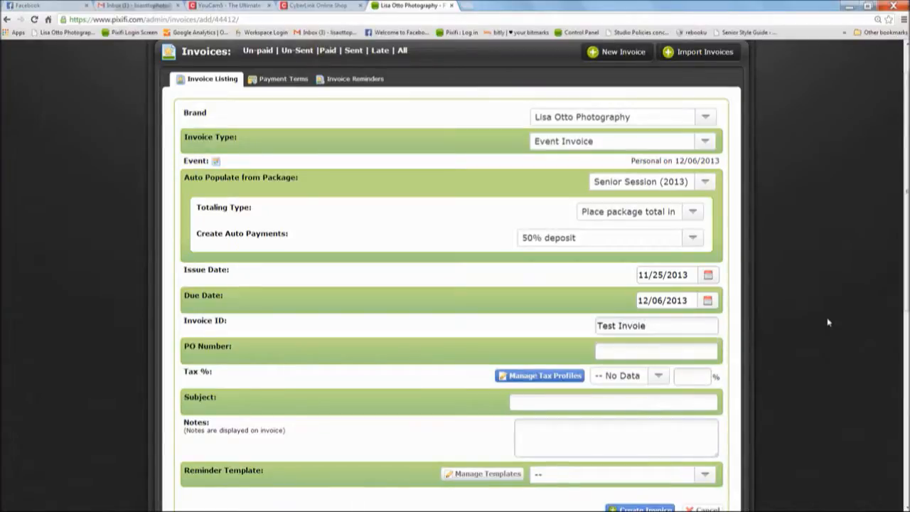
pyautogui.press('BackSpace')
pyautogui.write('ce')
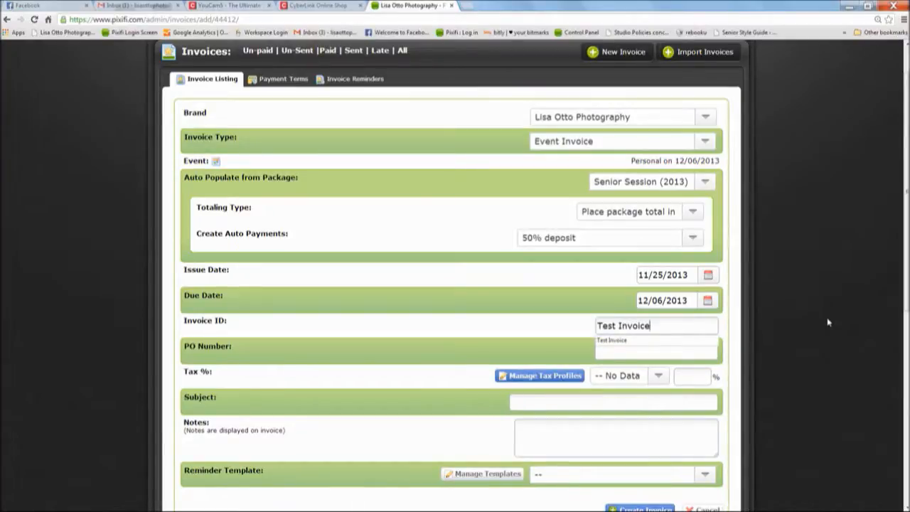
pyautogui.click(828, 323)
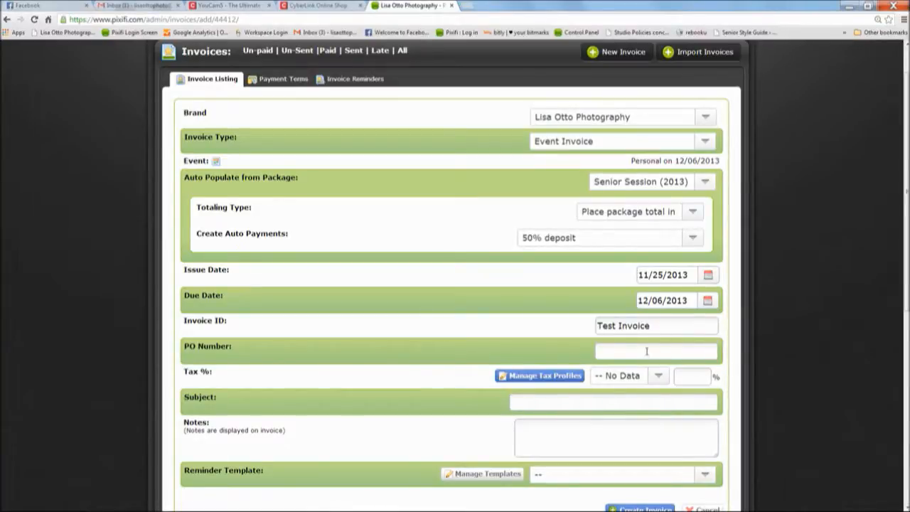
# - Enter 'Portrait session' as the invoice subject
pyautogui.scroll(-1, 757, 341)
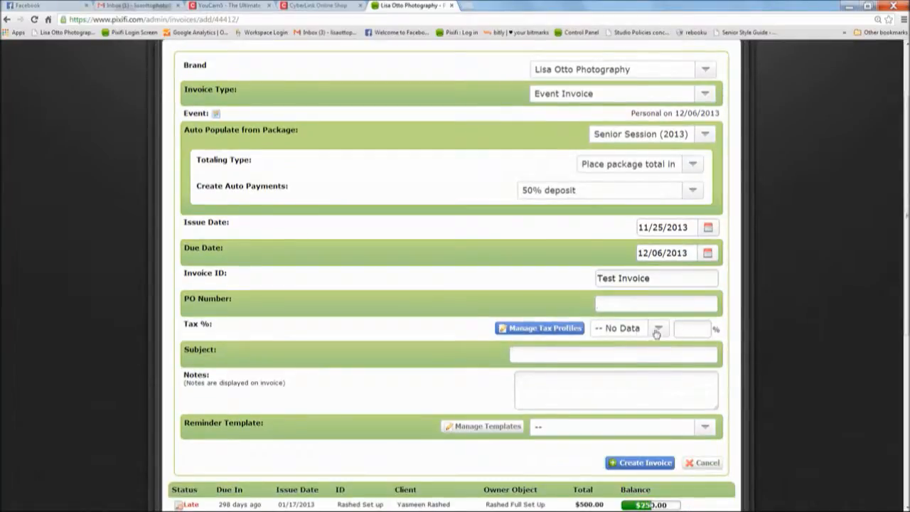
pyautogui.click(658, 309)
pyautogui.click(695, 330)
pyautogui.write('Por')
pyautogui.press('Down')
pyautogui.press('Return')
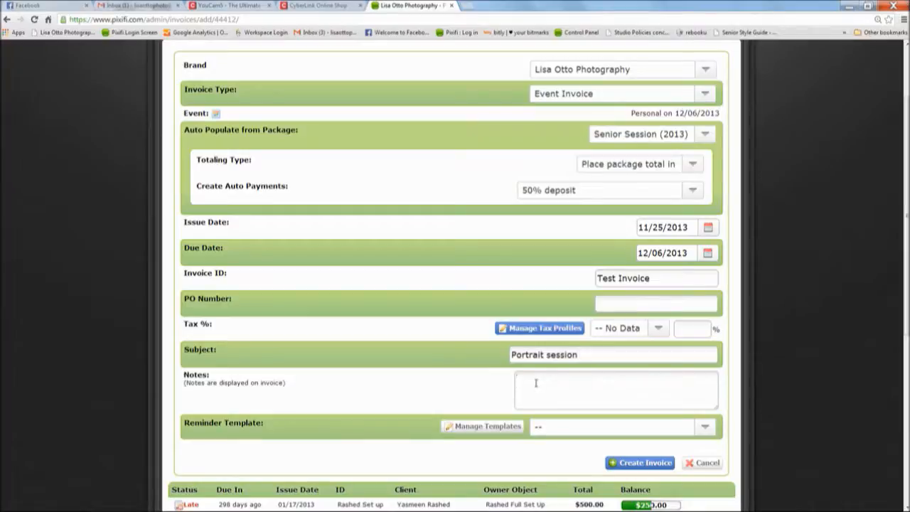
# - Choose the 'Pay me now' reminder template and submit, getting a Tax % required warning
pyautogui.scroll(-1, 597, 355)
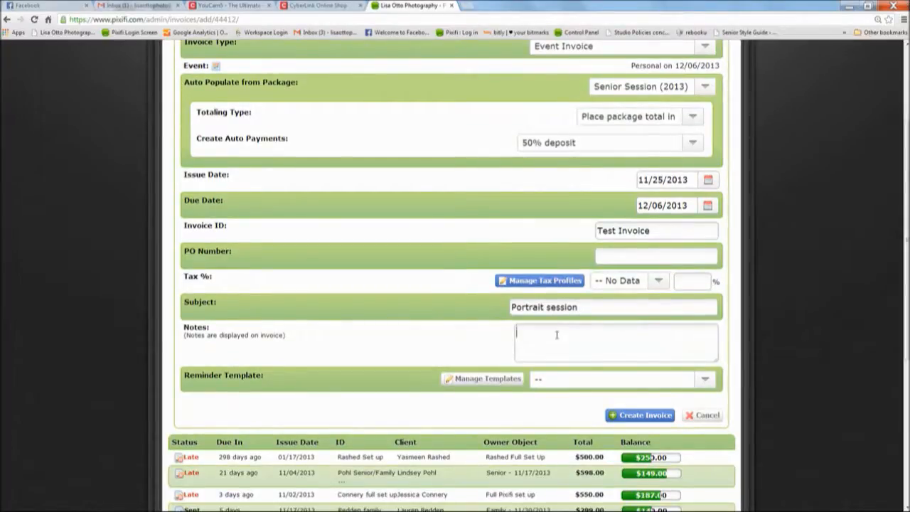
pyautogui.click(542, 384)
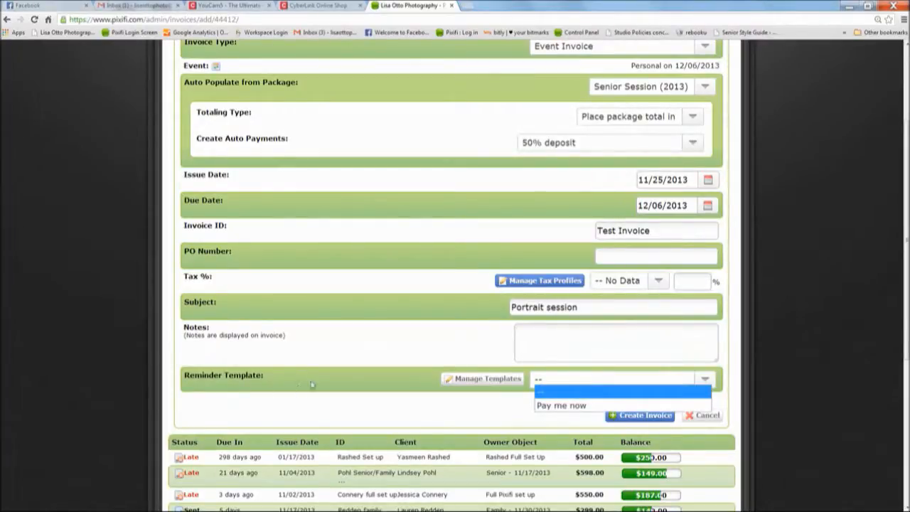
pyautogui.click(557, 404)
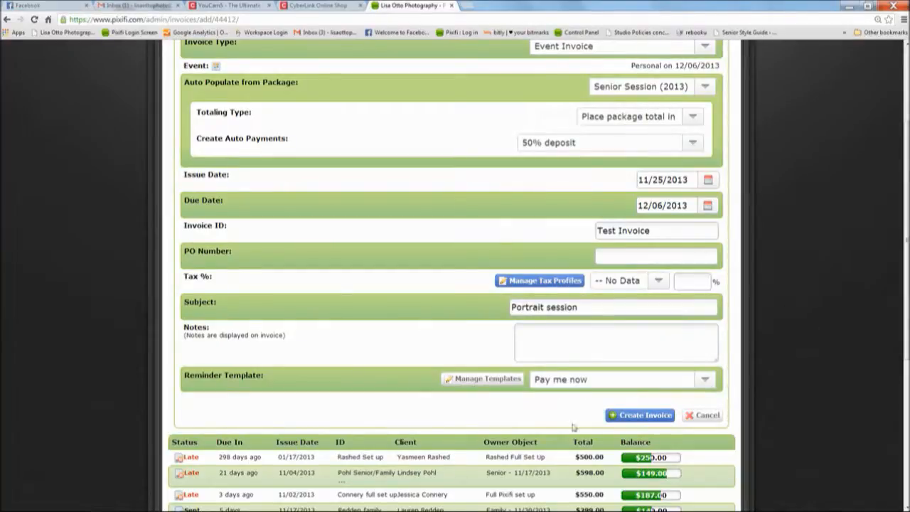
pyautogui.click(639, 417)
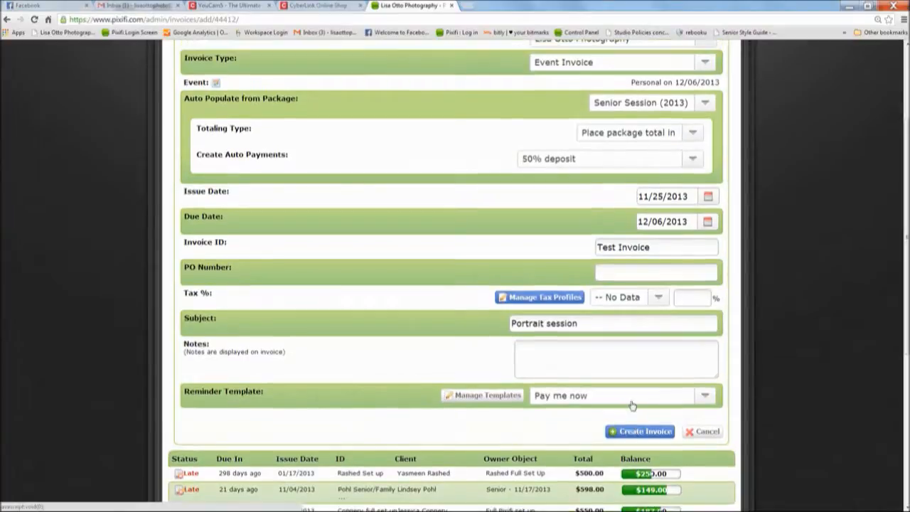
pyautogui.scroll(-1, 473, 231)
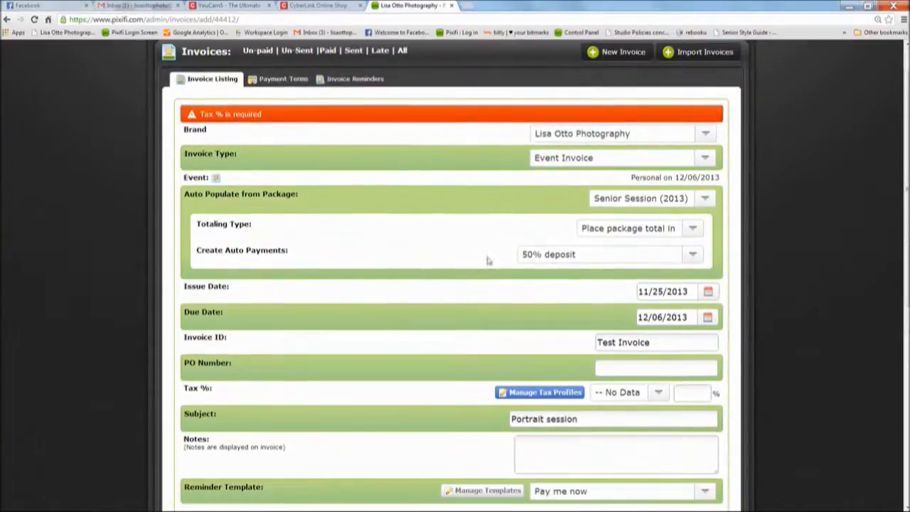
# - Set Tax % to 0, create the invoice, and open its four line items for editing
pyautogui.click(697, 394)
pyautogui.write('0')
pyautogui.scroll(-3, 514, 414)
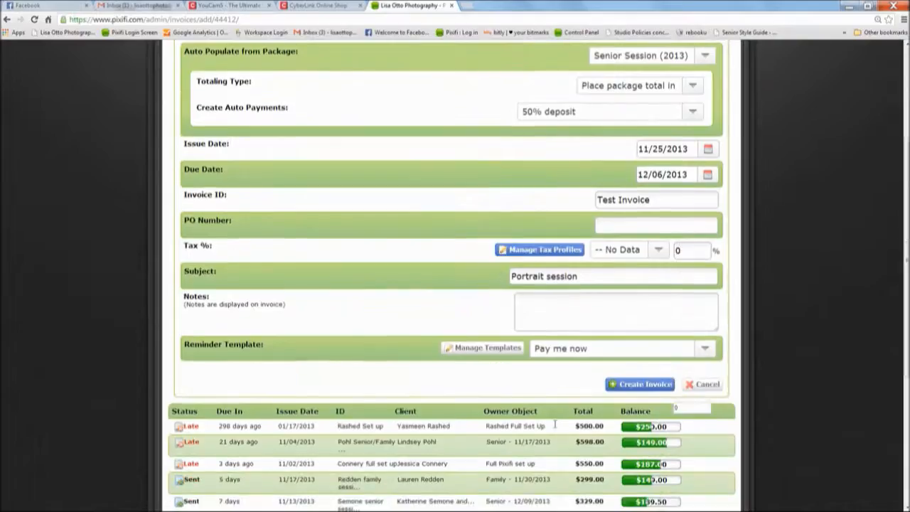
pyautogui.click(634, 385)
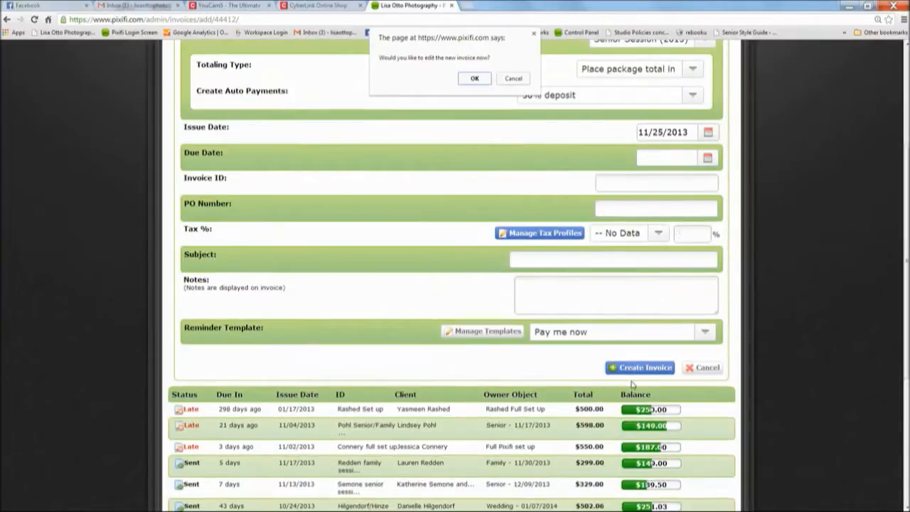
pyautogui.click(474, 78)
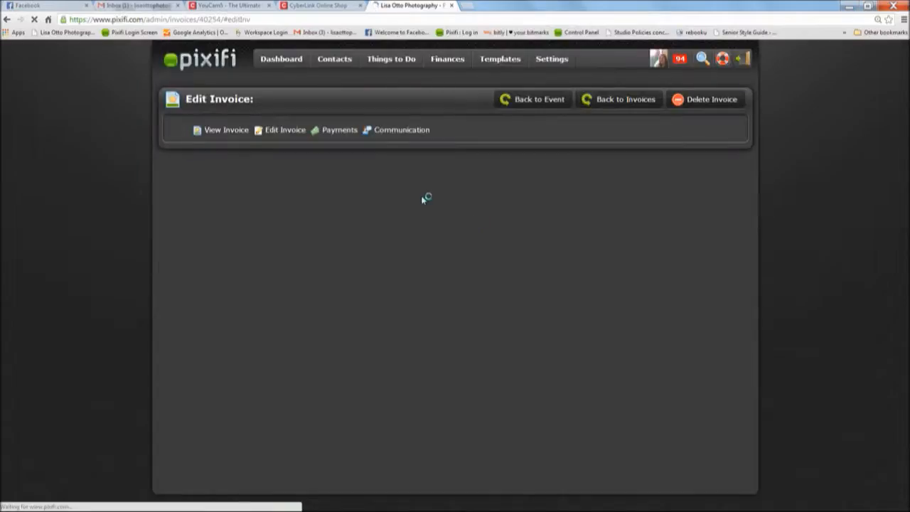
pyautogui.scroll(-1, 476, 252)
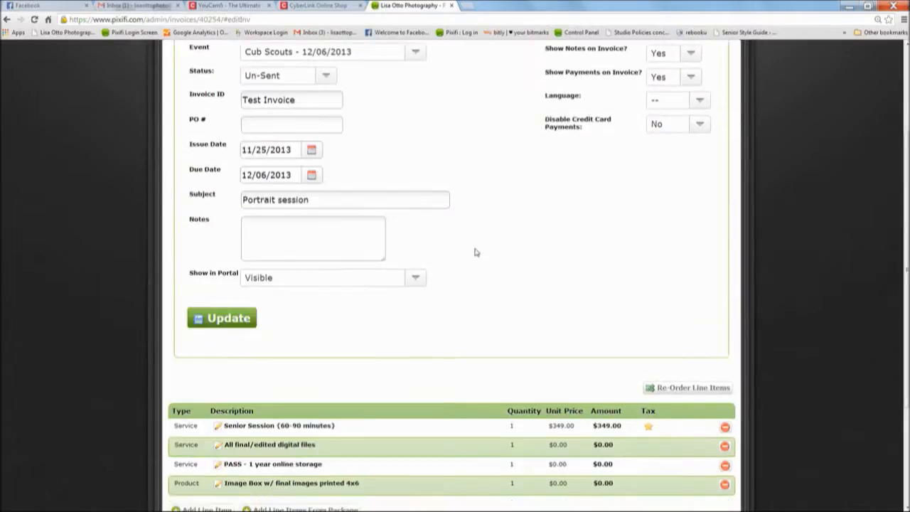
pyautogui.scroll(-1, 476, 252)
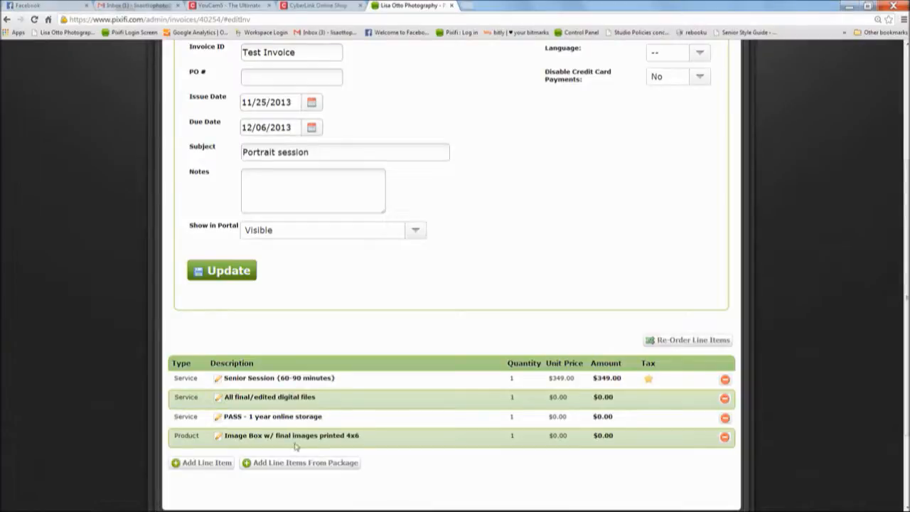
pyautogui.scroll(1, 385, 346)
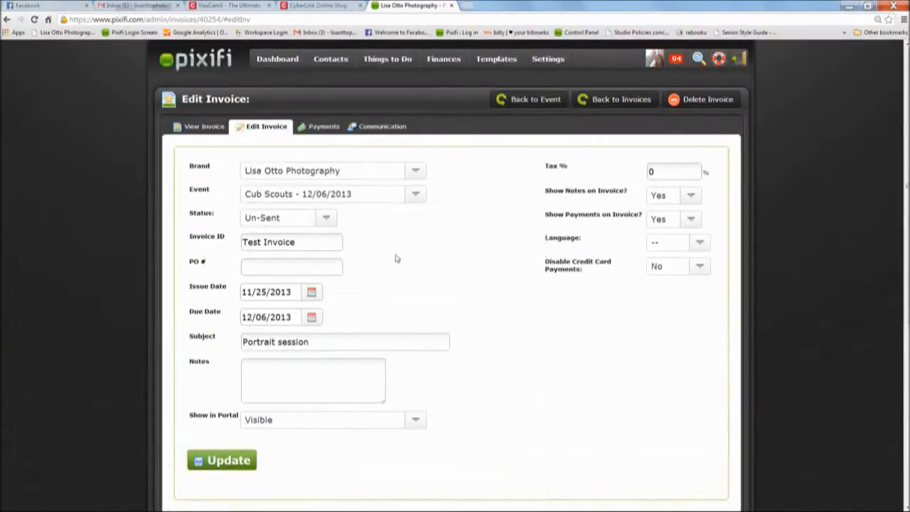
# - Check the second $174.50 payment's 11/29/2013 due date, then go back to the invoice summary
pyautogui.click(322, 128)
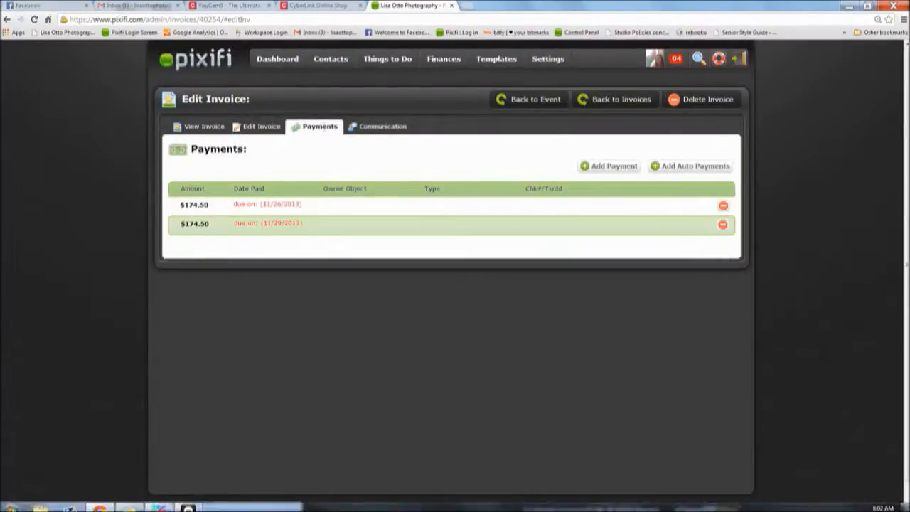
pyautogui.click(188, 503)
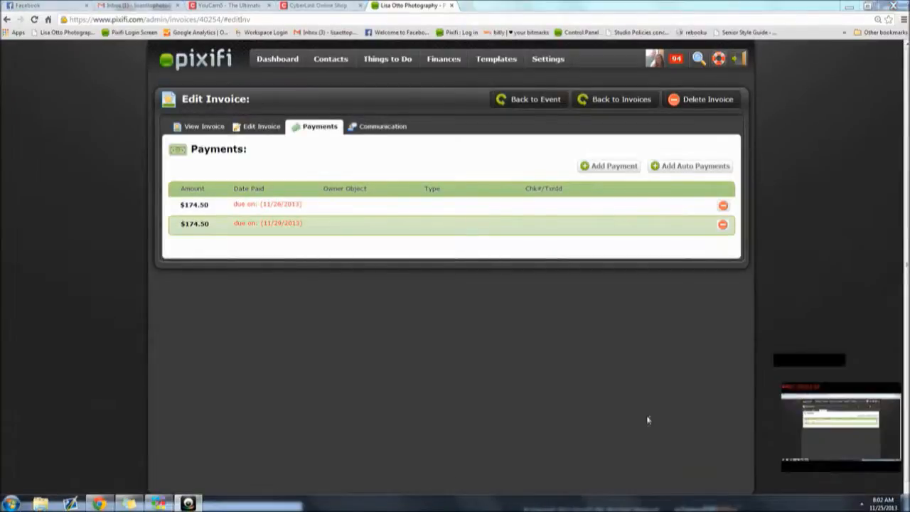
pyautogui.click(833, 499)
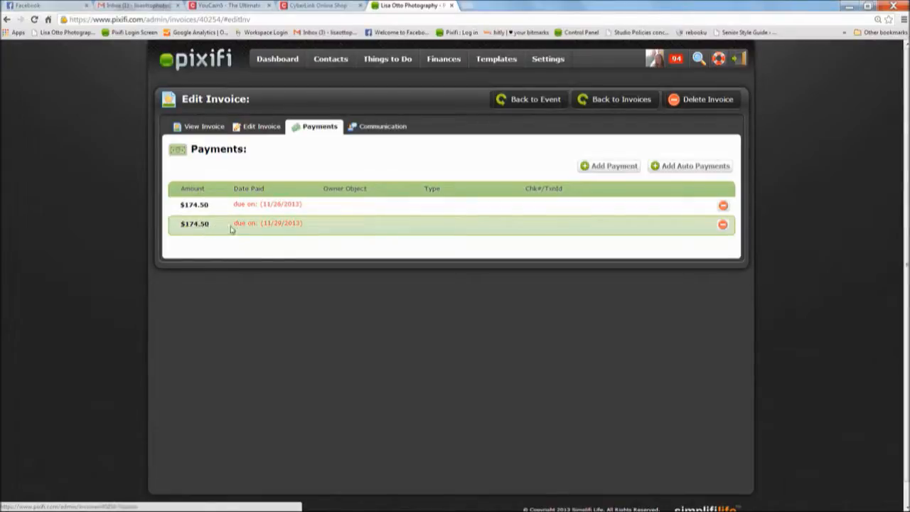
pyautogui.click(203, 225)
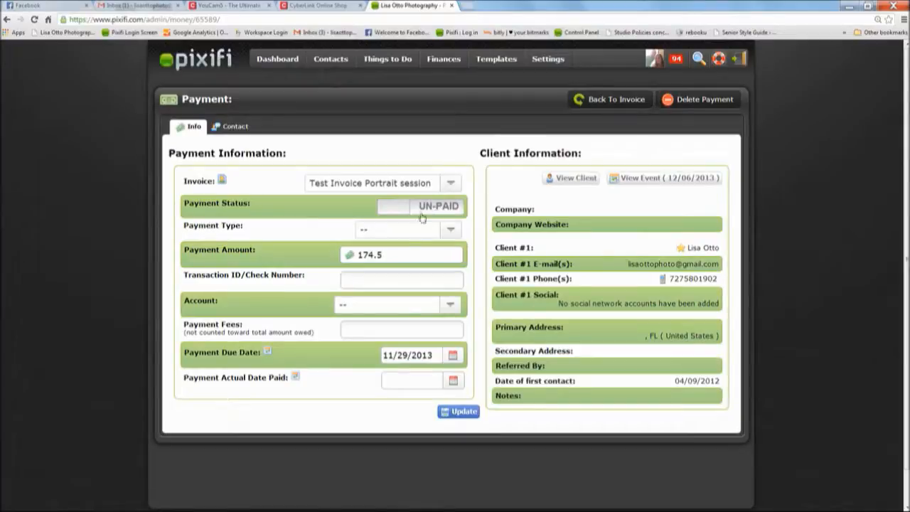
pyautogui.click(452, 356)
pyautogui.click(487, 459)
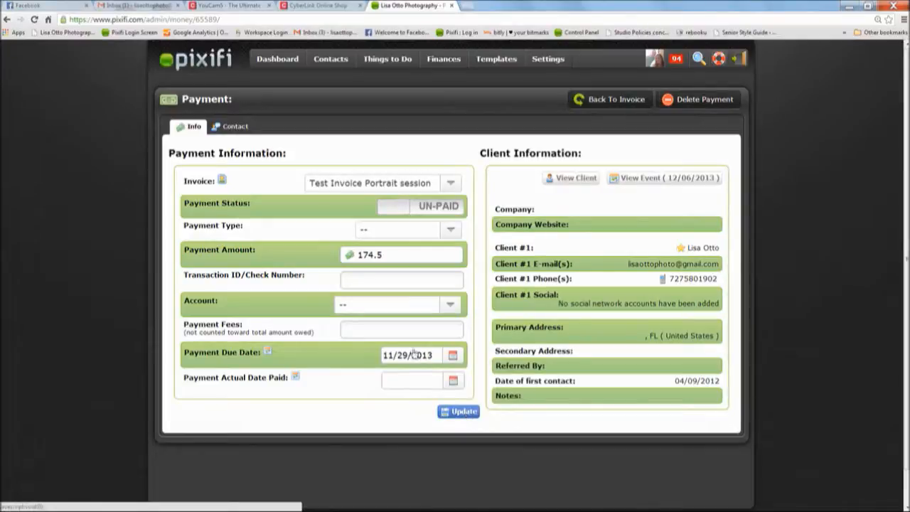
pyautogui.click(601, 102)
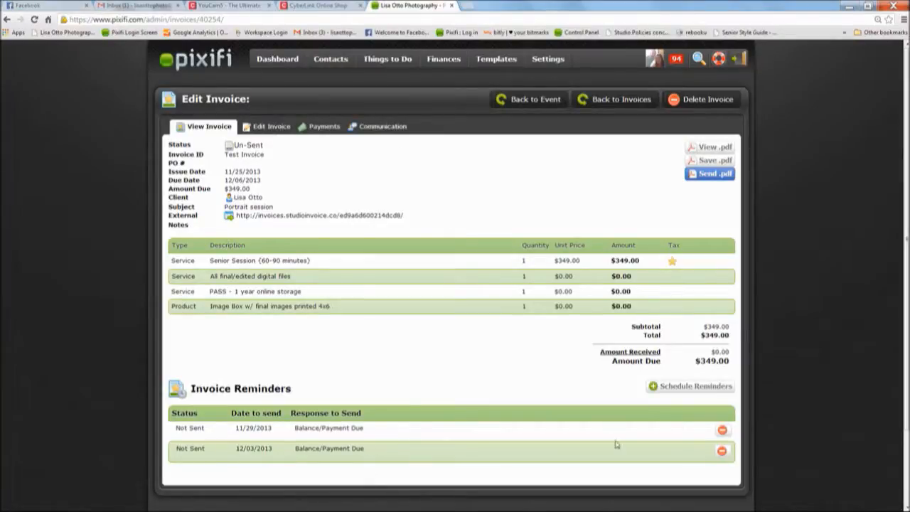
# - Delete the 11/29/2013 reminder, keeping the 12/03/2013 one, and return to the Cub Scouts event
pyautogui.click(722, 431)
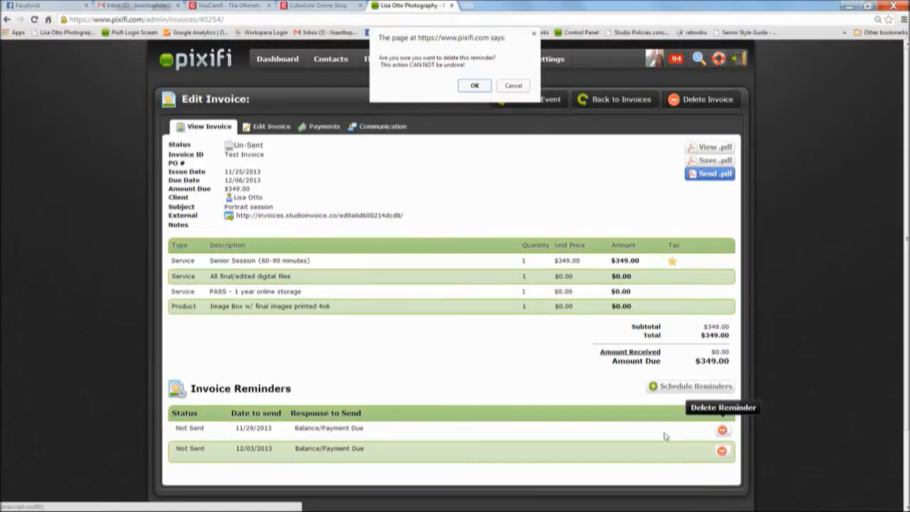
pyautogui.click(475, 86)
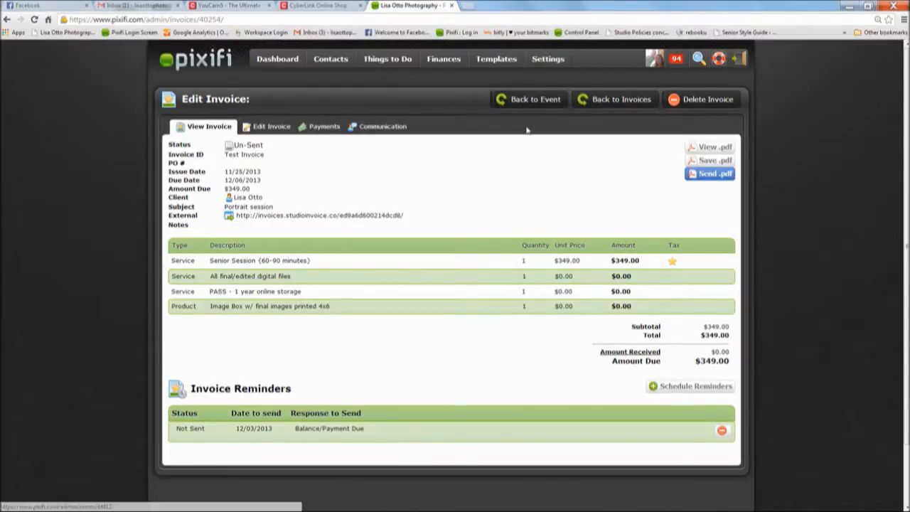
pyautogui.click(512, 106)
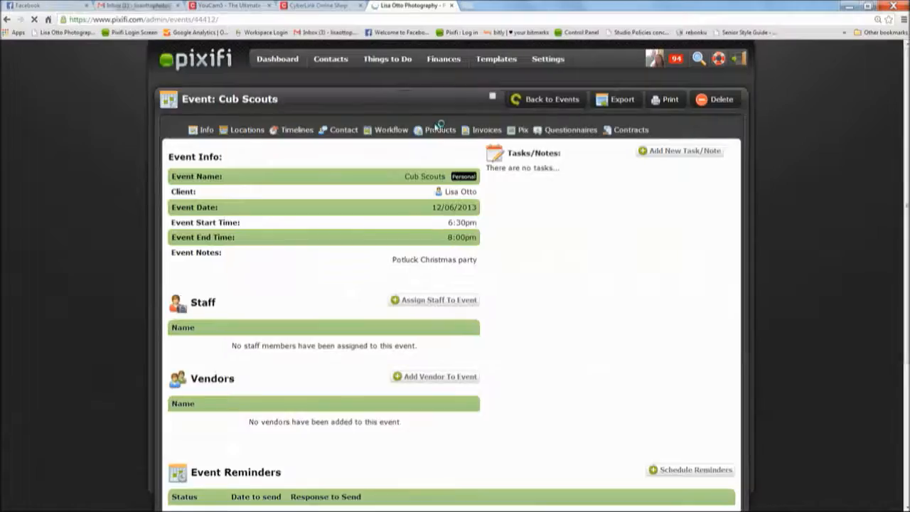
# - Start a new contract from the Portrait Contract template and name it 'Test'
pyautogui.click(612, 128)
pyautogui.click(657, 153)
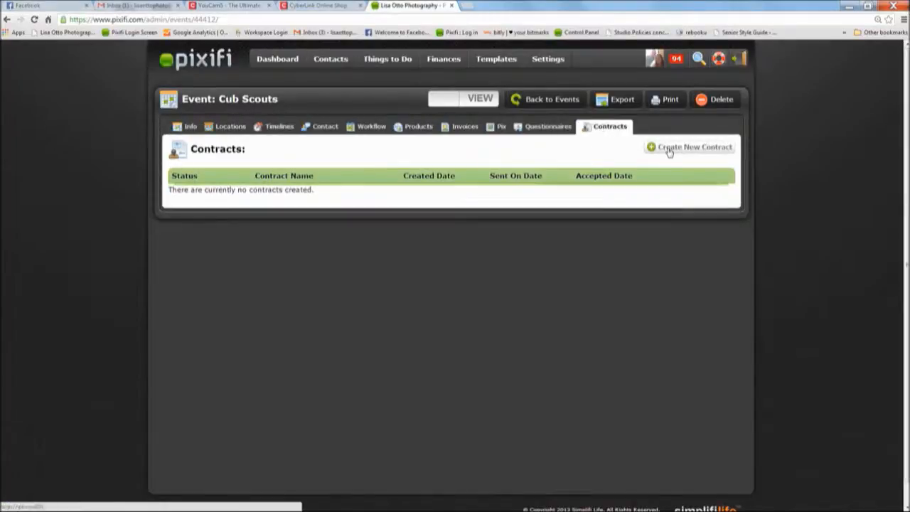
pyautogui.click(568, 259)
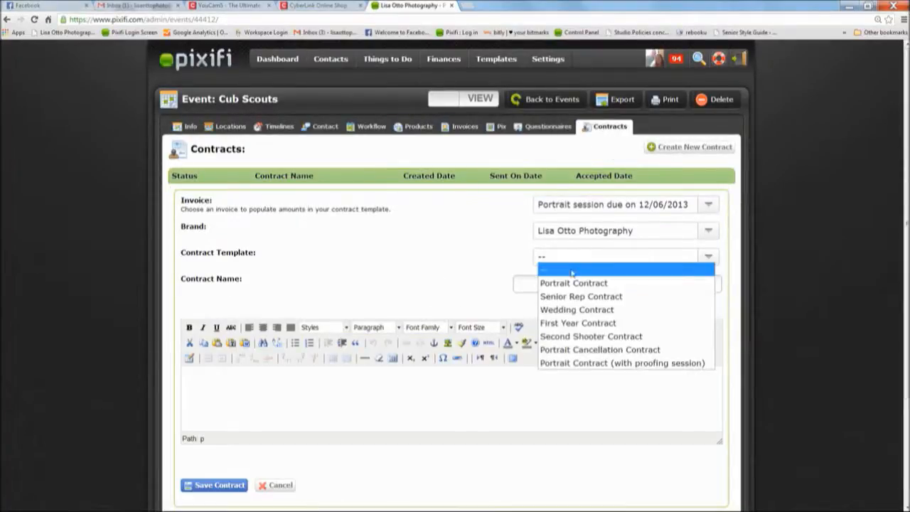
pyautogui.click(573, 281)
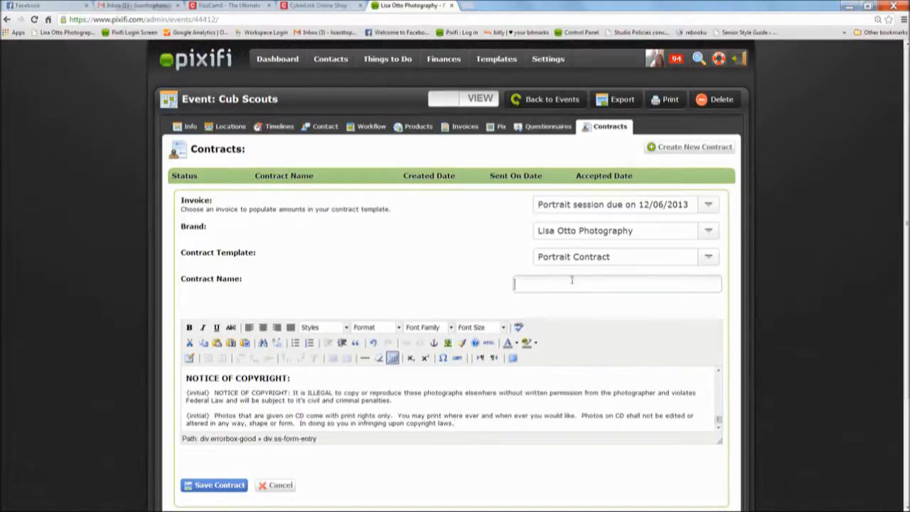
pyautogui.click(564, 284)
pyautogui.write('Test')
# - Save the Test contract draft and continue to edit it
pyautogui.moveTo(718, 419); pyautogui.dragTo(718, 374)
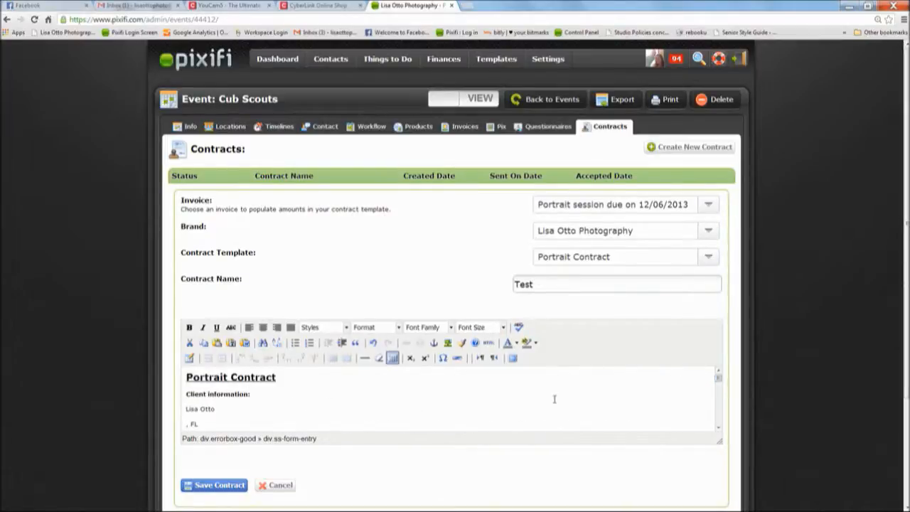
pyautogui.scroll(-3, 148, 365)
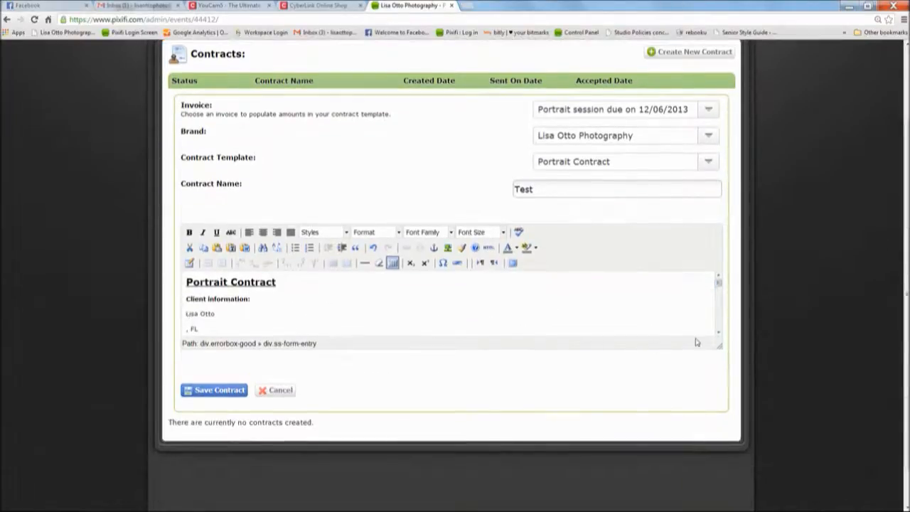
pyautogui.scroll(-2, 719, 333)
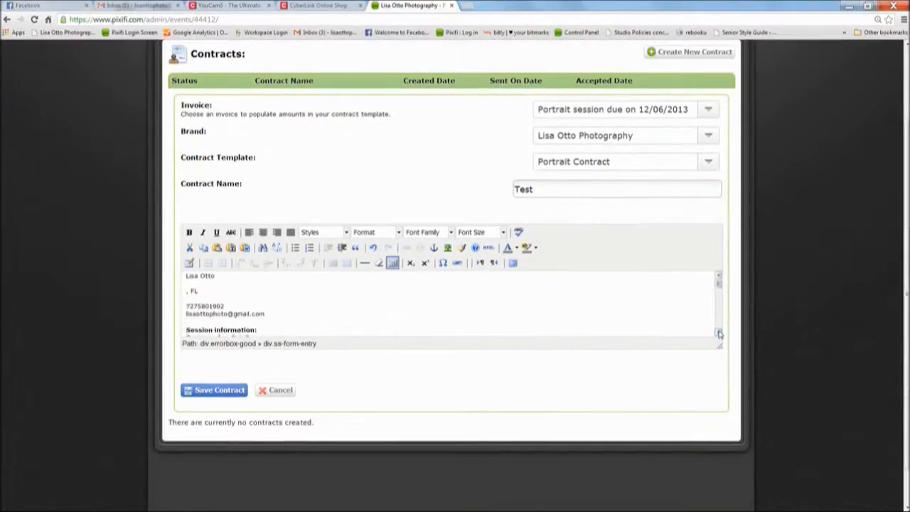
pyautogui.click(226, 392)
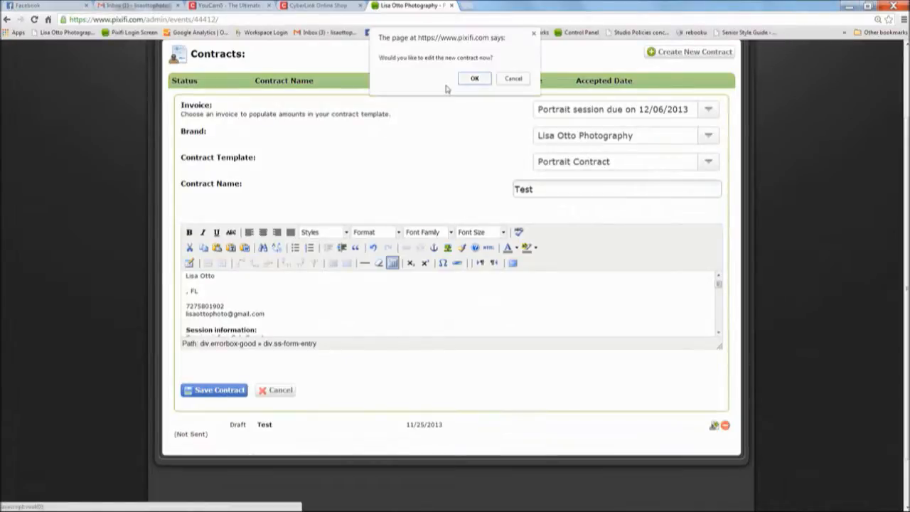
pyautogui.click(472, 77)
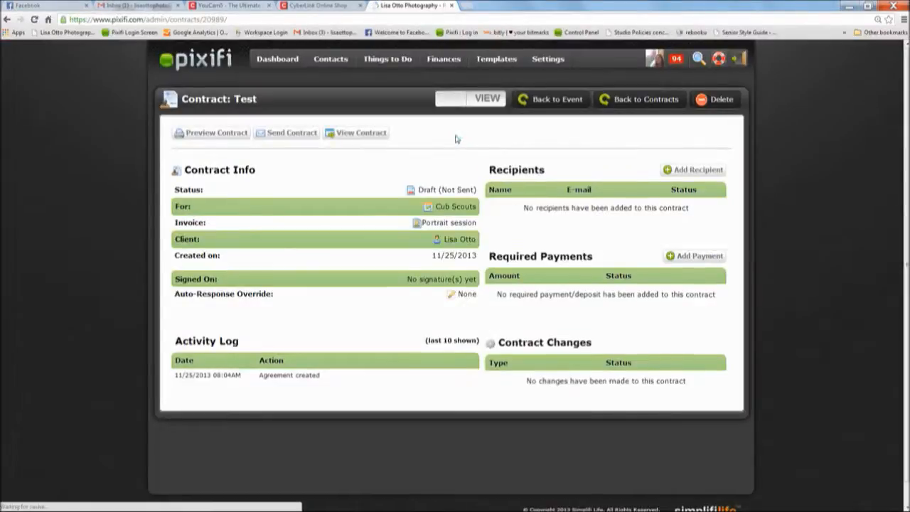
# - Add the event's existing client as the Test contract's signing recipient
pyautogui.click(685, 170)
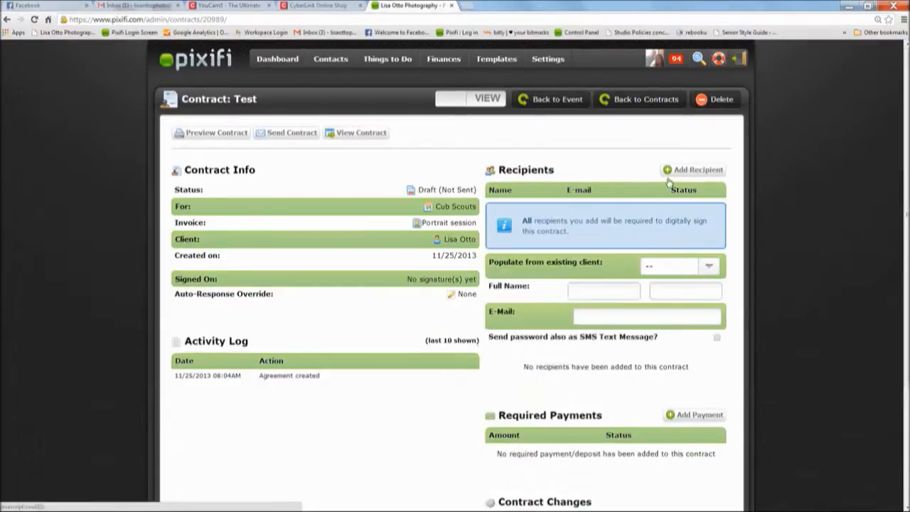
pyautogui.click(664, 268)
pyautogui.click(663, 290)
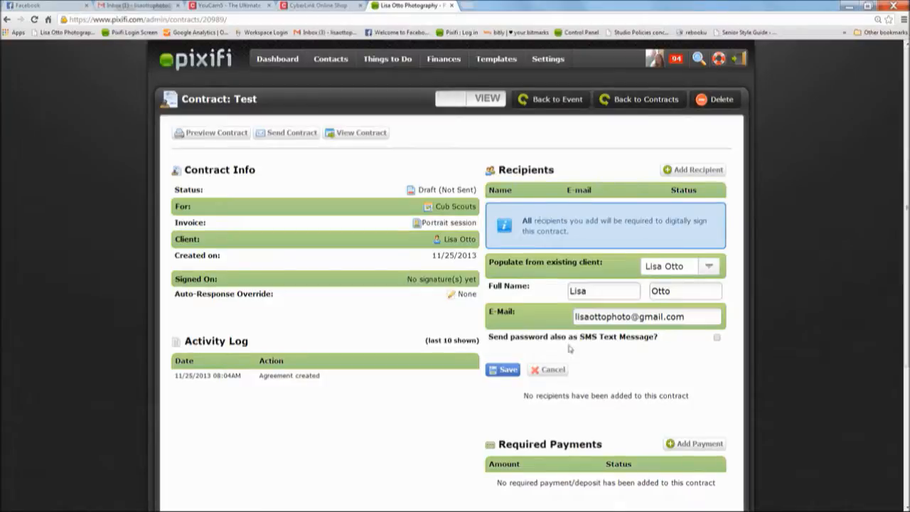
pyautogui.click(512, 370)
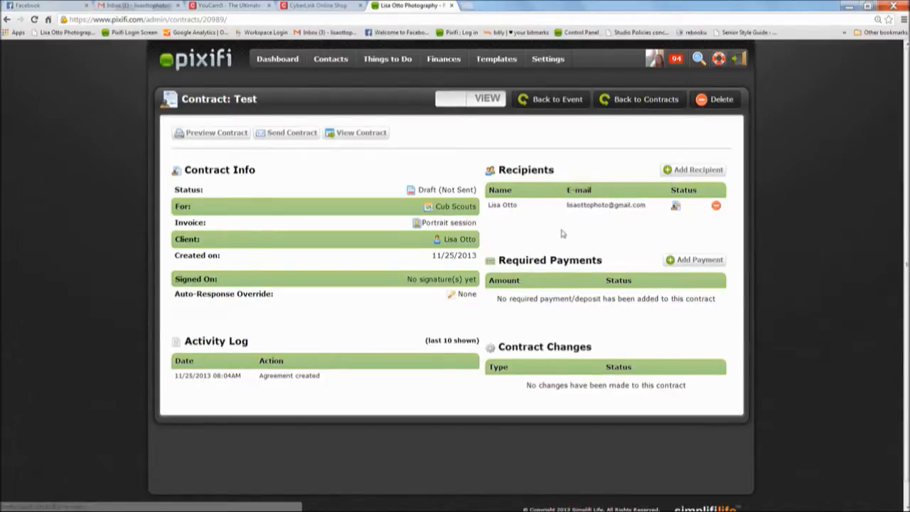
# - Add a required $174.50 payment from the invoice payments, with Pay by check set to YES
pyautogui.click(693, 261)
pyautogui.scroll(-1, 740, 329)
pyautogui.click(693, 321)
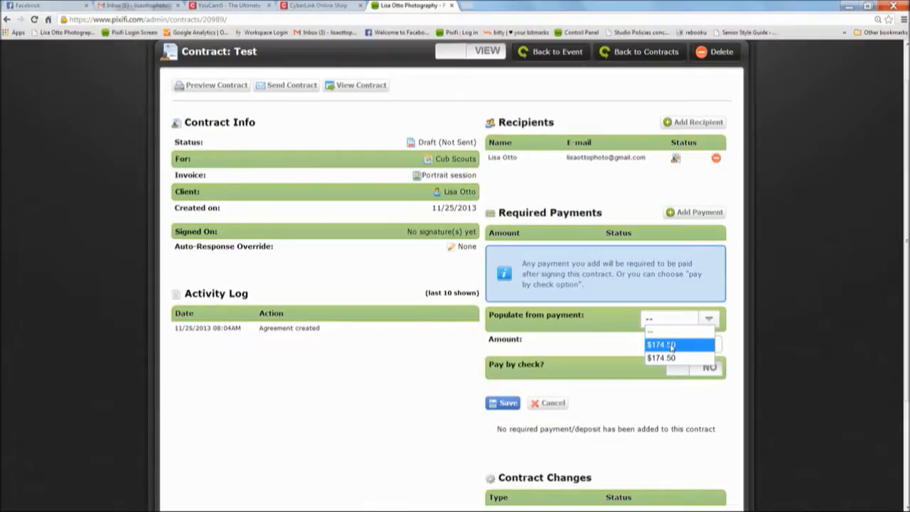
pyautogui.click(681, 346)
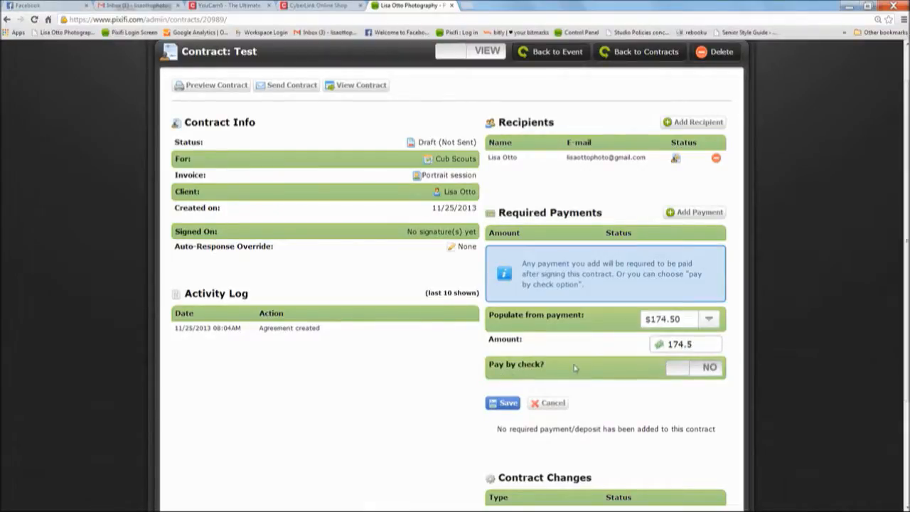
pyautogui.click(672, 367)
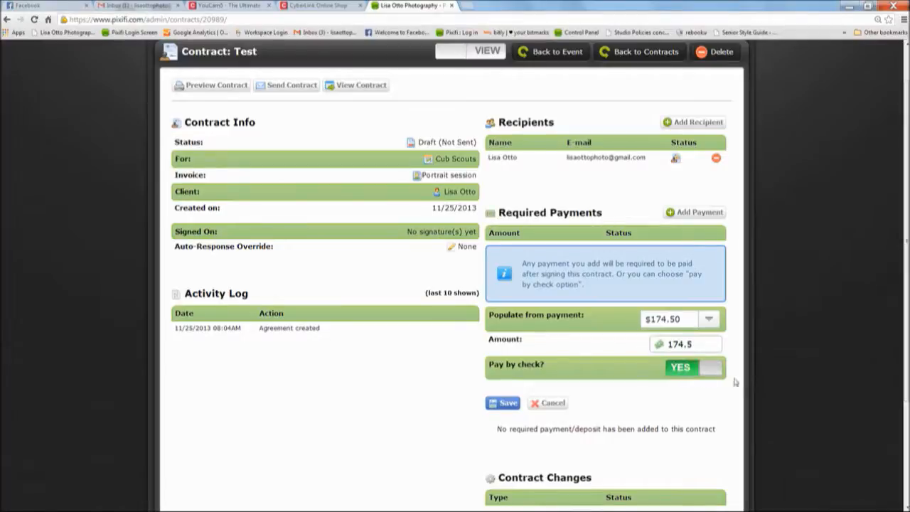
pyautogui.click(703, 375)
pyautogui.moveTo(703, 377); pyautogui.dragTo(724, 369)
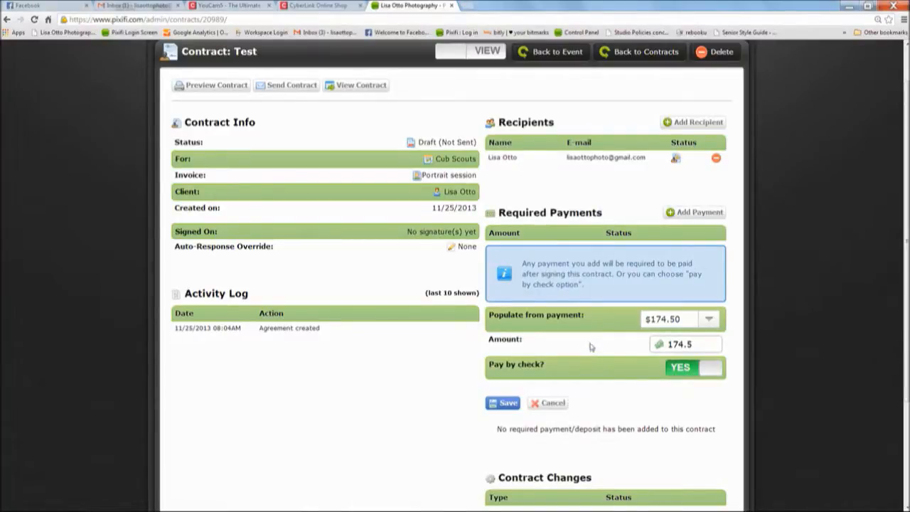
pyautogui.click(668, 373)
pyautogui.click(674, 373)
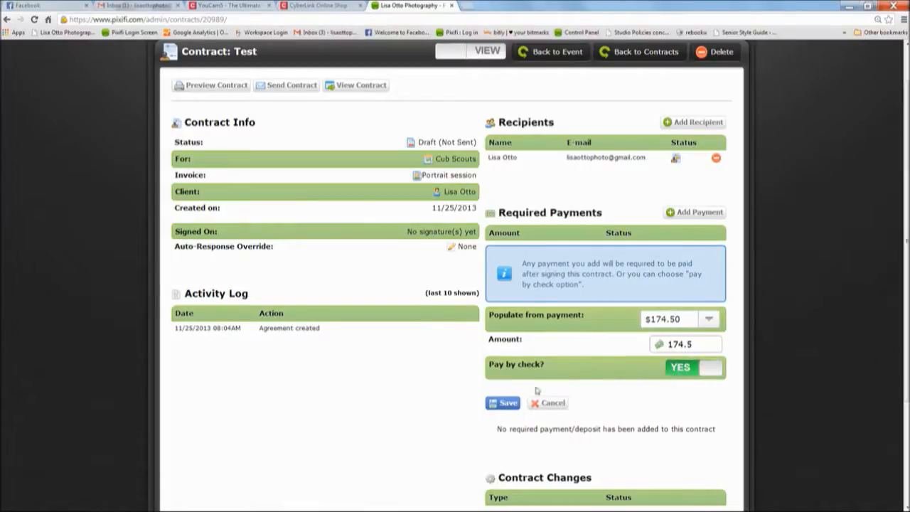
pyautogui.click(507, 404)
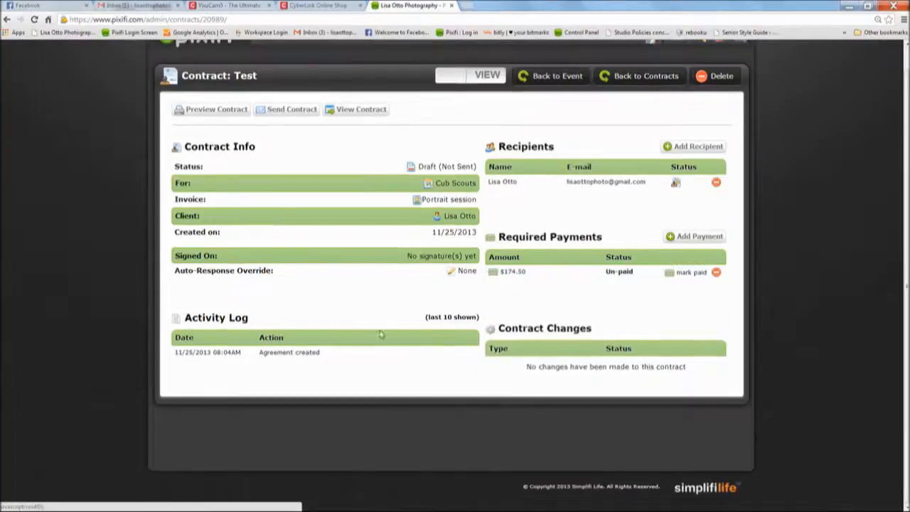
# - Fill the contract e-mail from the Portrait Session Contract saved response
pyautogui.click(289, 110)
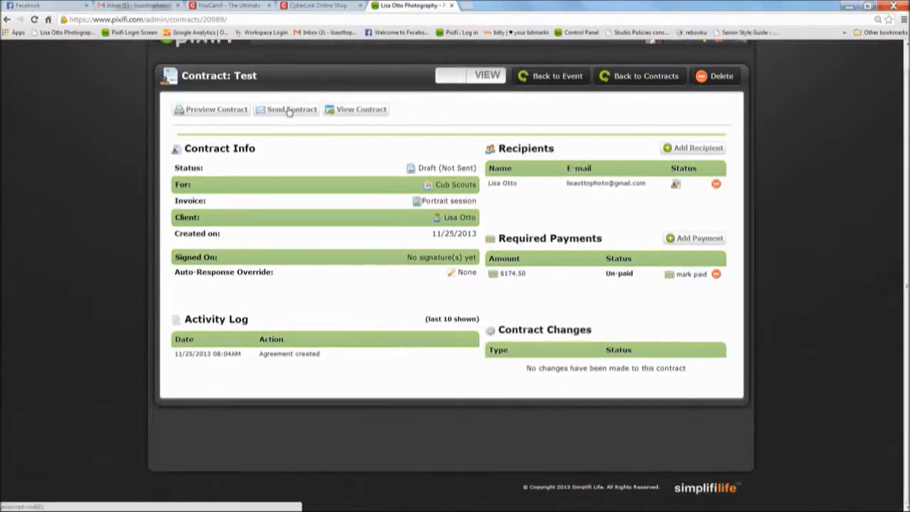
pyautogui.click(380, 284)
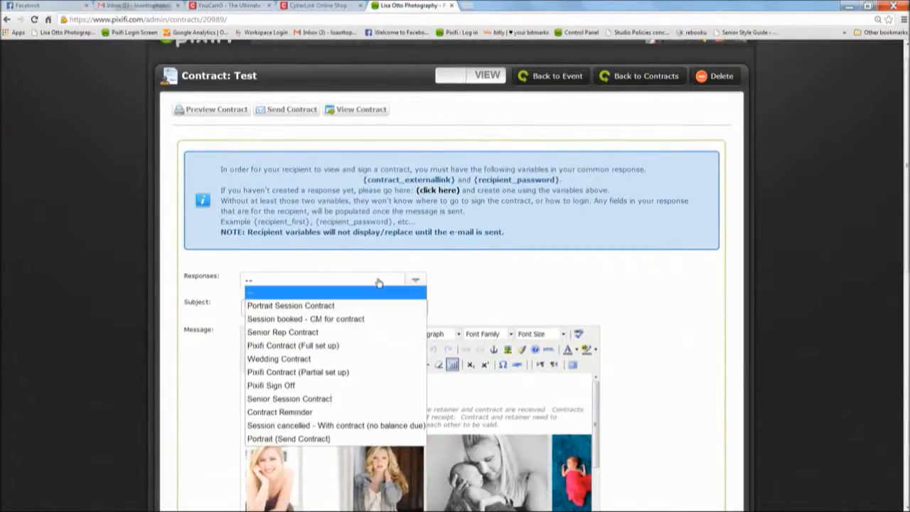
pyautogui.click(331, 305)
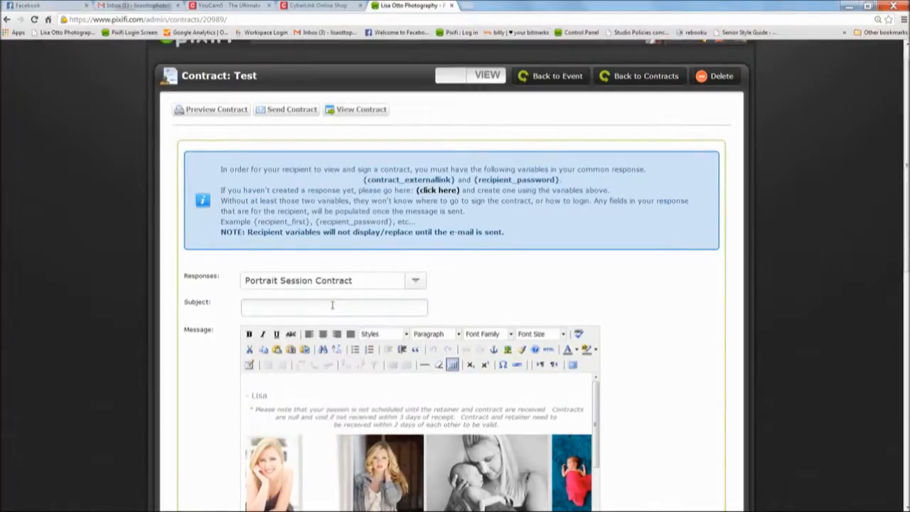
pyautogui.scroll(-2, 609, 317)
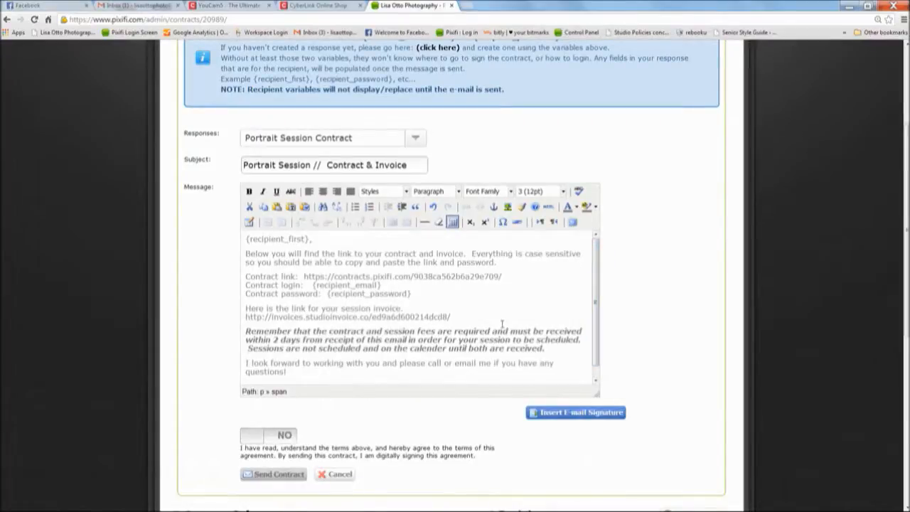
pyautogui.scroll(-1, 597, 293)
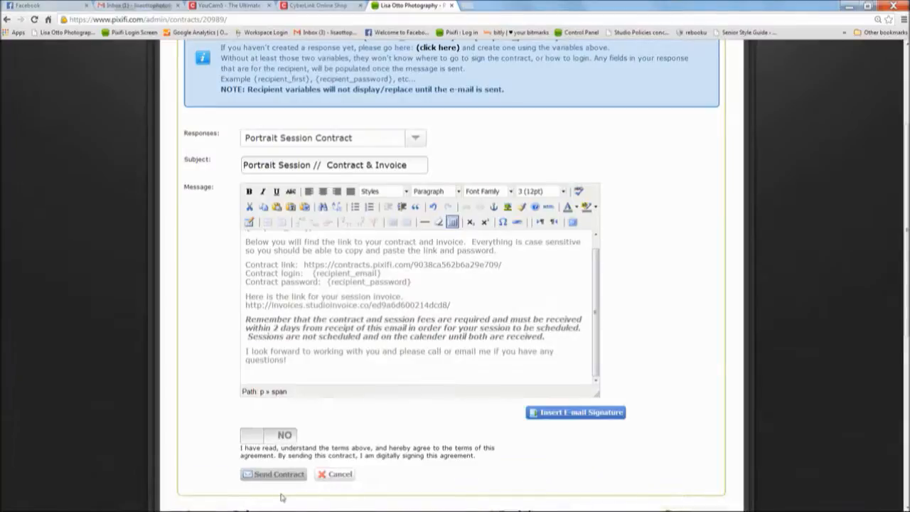
# - Remove the contract link, login and password lines from the message body
pyautogui.click(188, 507)
pyautogui.click(839, 498)
pyautogui.moveTo(247, 265); pyautogui.dragTo(426, 281)
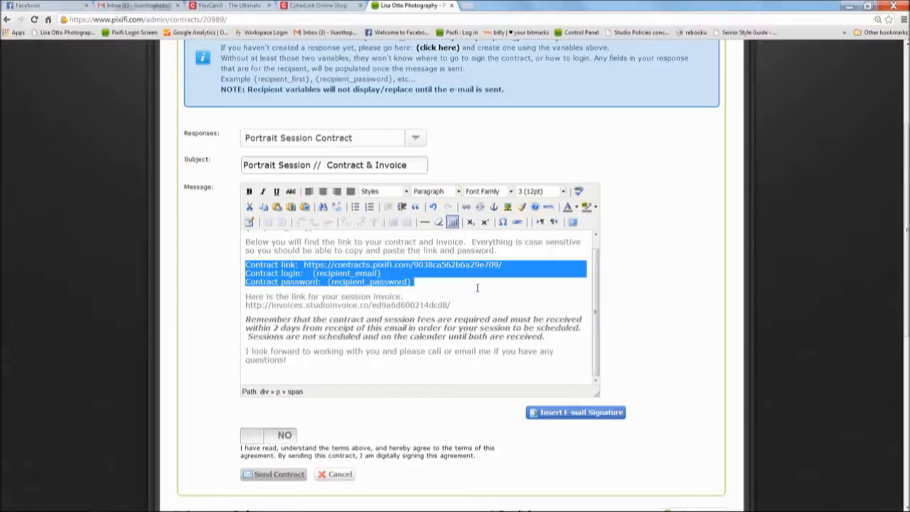
pyautogui.click(437, 282)
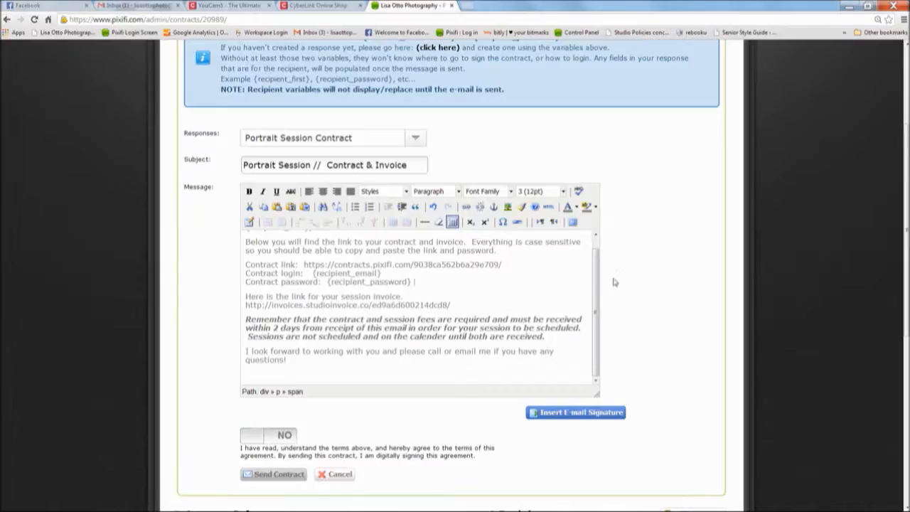
# - Insert the e-mail signature, agree to the contract terms, and send the contract
pyautogui.click(576, 419)
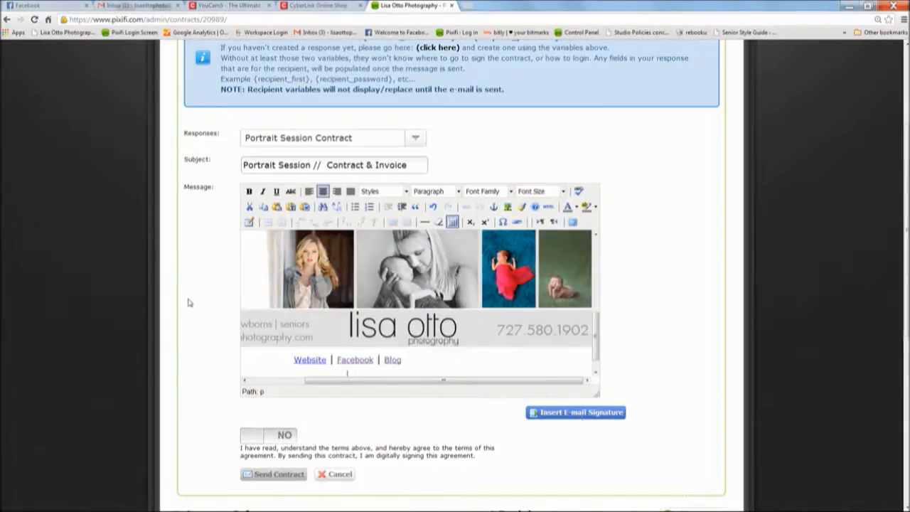
pyautogui.scroll(-2, 189, 303)
pyautogui.click(287, 345)
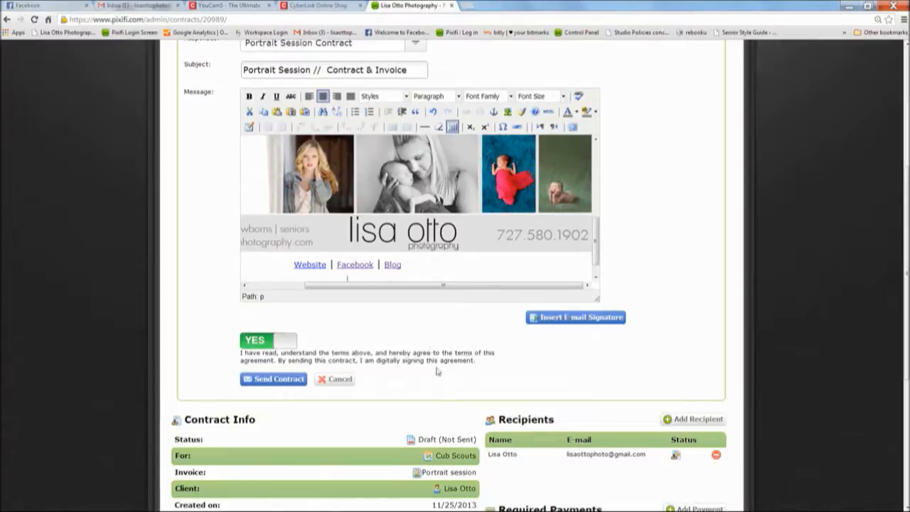
pyautogui.click(276, 381)
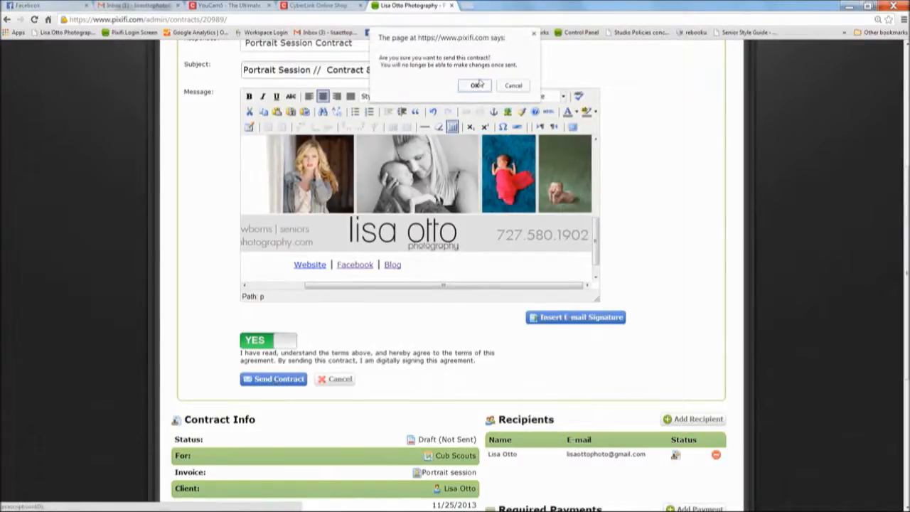
# - Confirm OK on the 'Are you sure you want to send this contract?' prompt
pyautogui.click(479, 83)
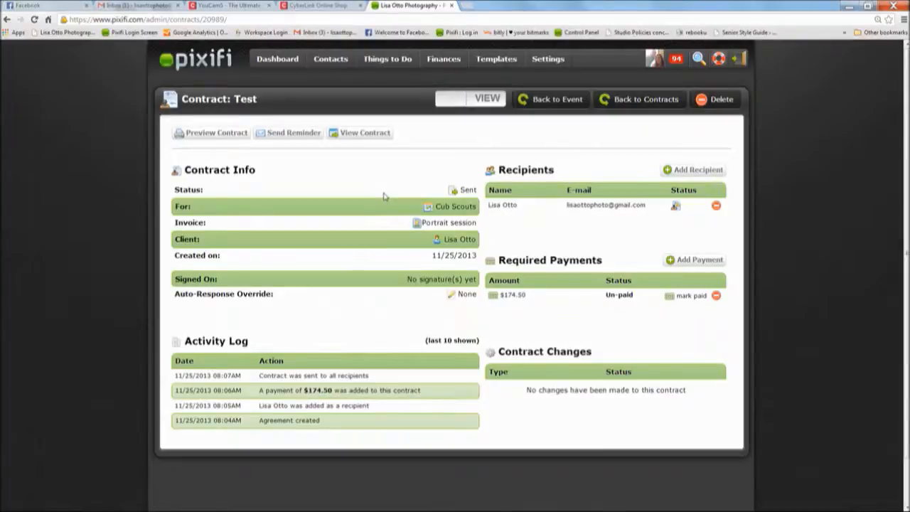
pyautogui.moveTo(262, 510)
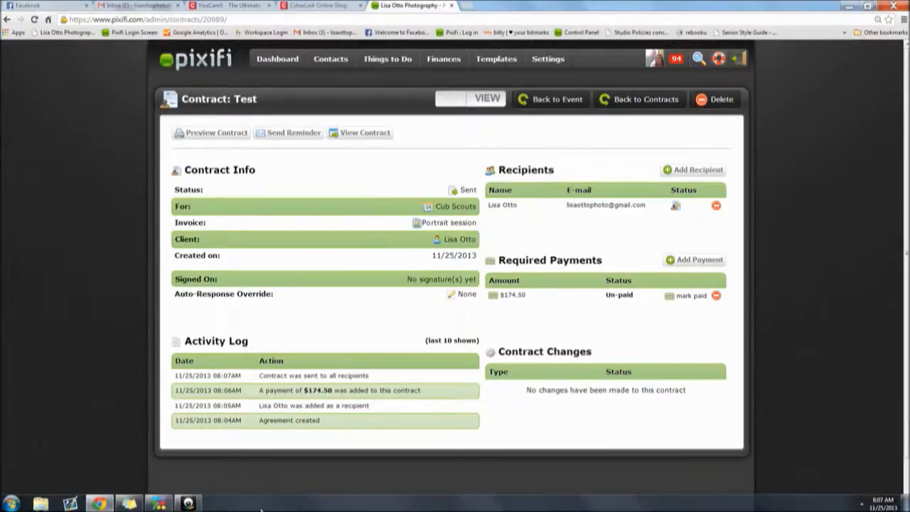